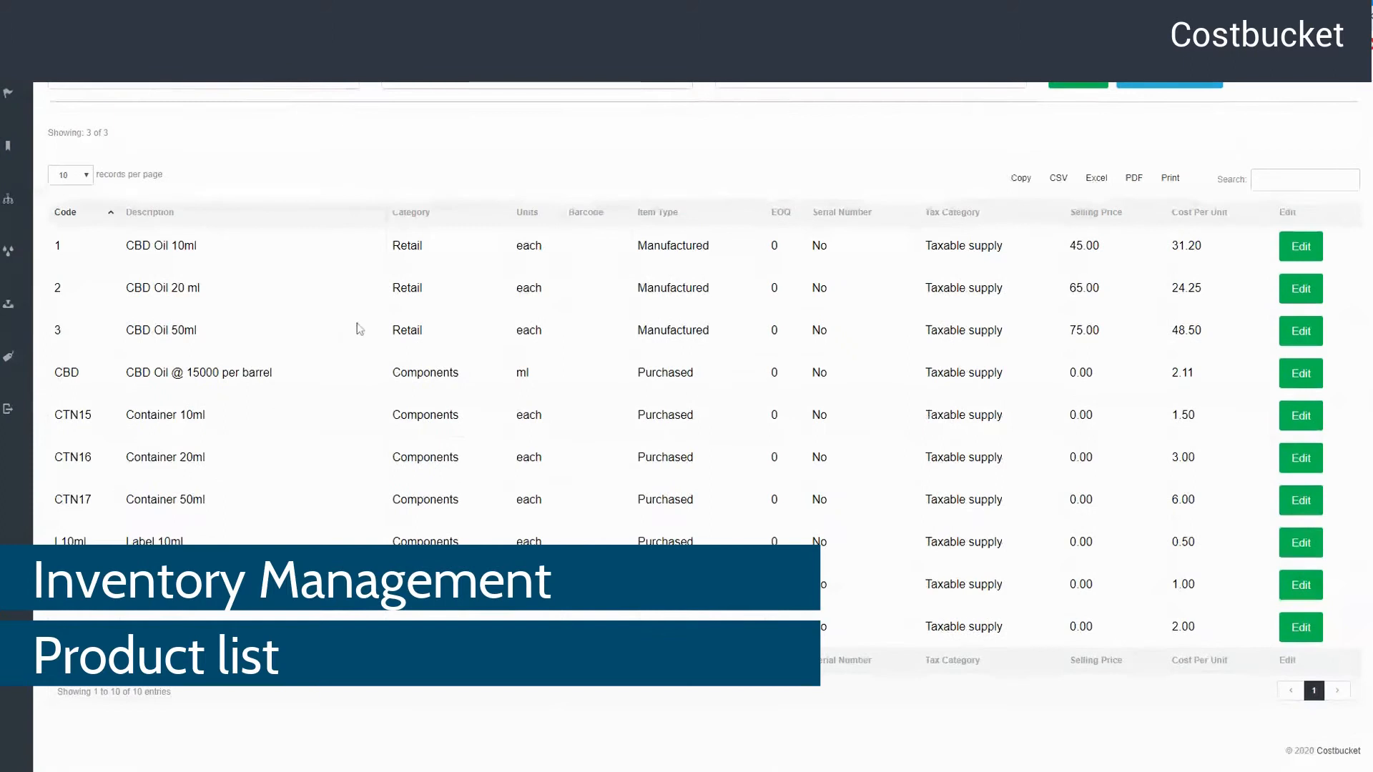
- Open the bill of materials for CBD Oil 10ml in Make / Assemble Product to review its components
{"action": "scroll", "coordinate": [359, 329], "scroll_direction": "up", "scroll_amount": 3}
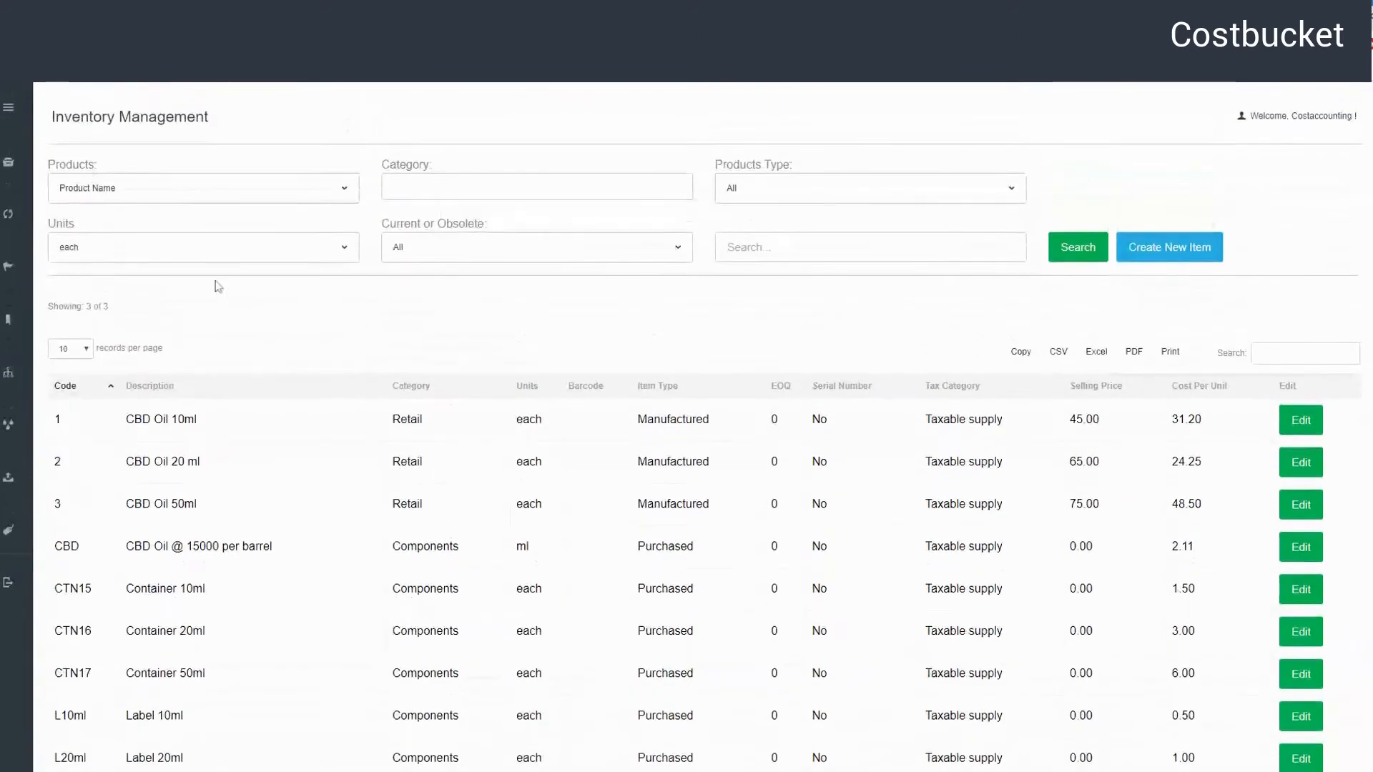
{"action": "left_click", "coordinate": [13, 420]}
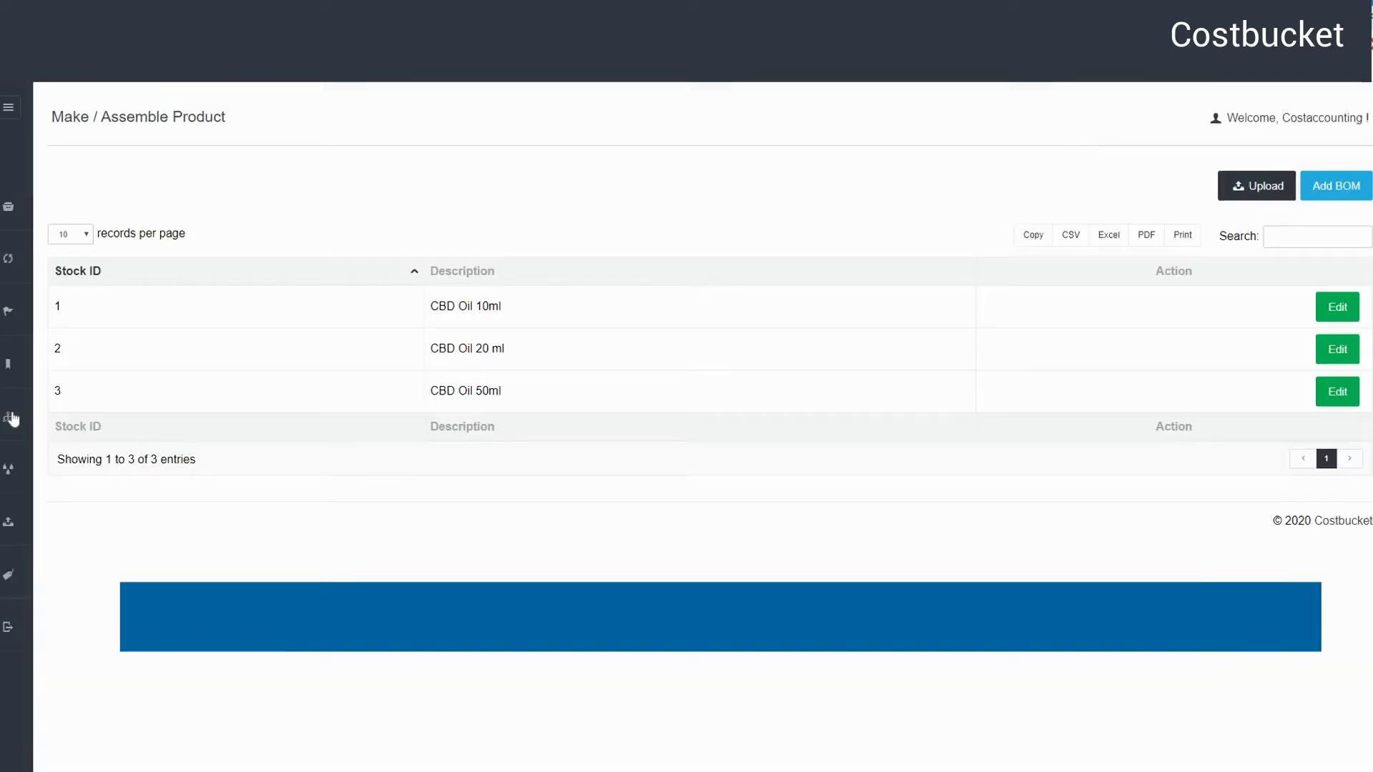
{"action": "left_click", "coordinate": [1350, 310]}
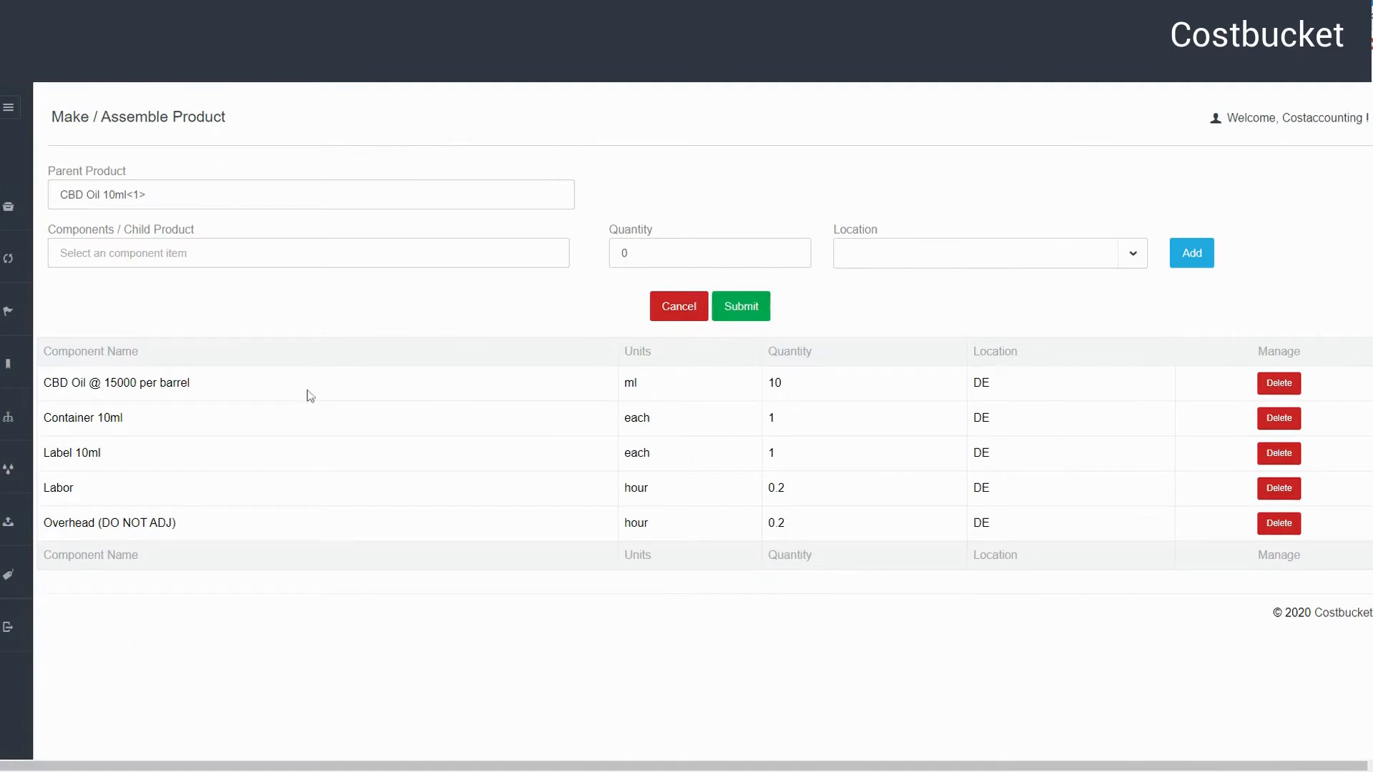
- Switch to Cost Accounting's Manage Products, view the costed bill of materials for CBD Oil 10ml, and close the inquiry
{"action": "left_click", "coordinate": [21, 631]}
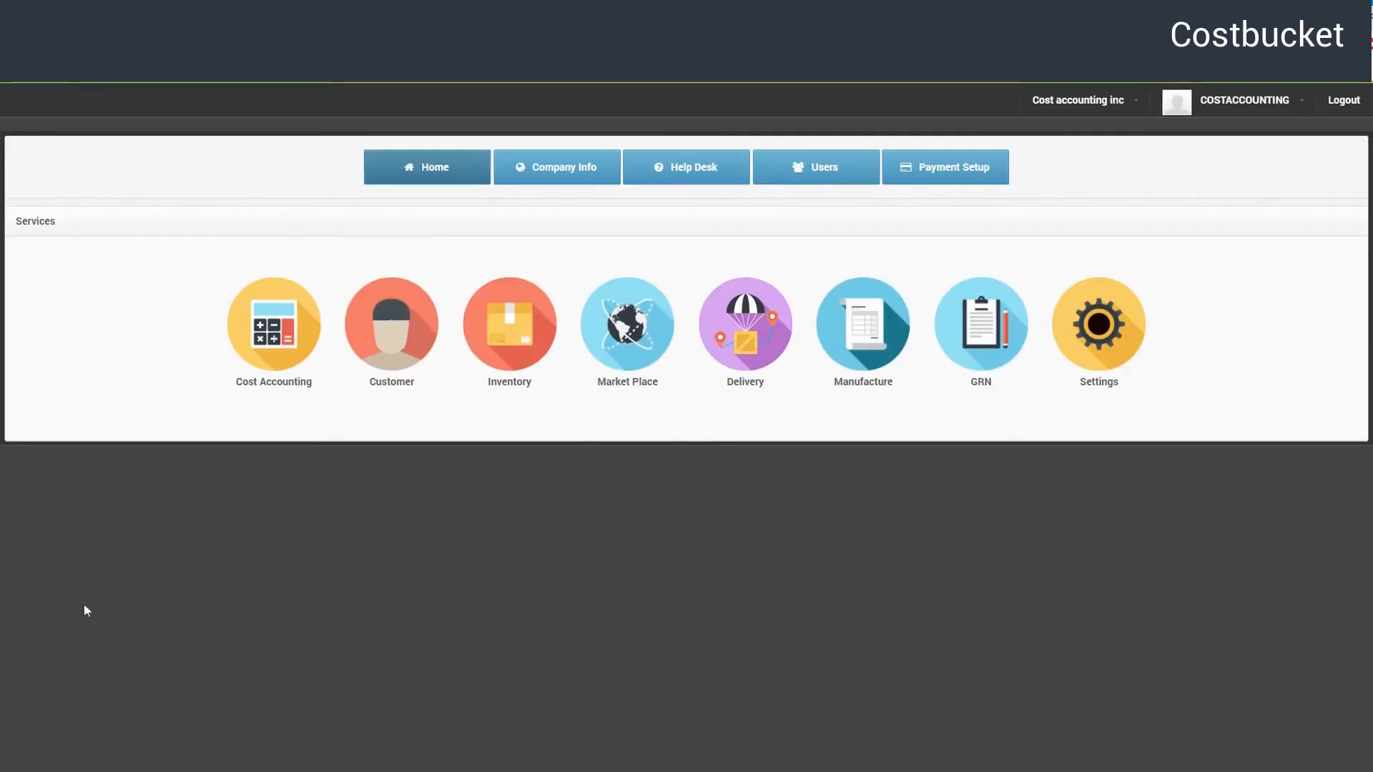
{"action": "left_click", "coordinate": [271, 342]}
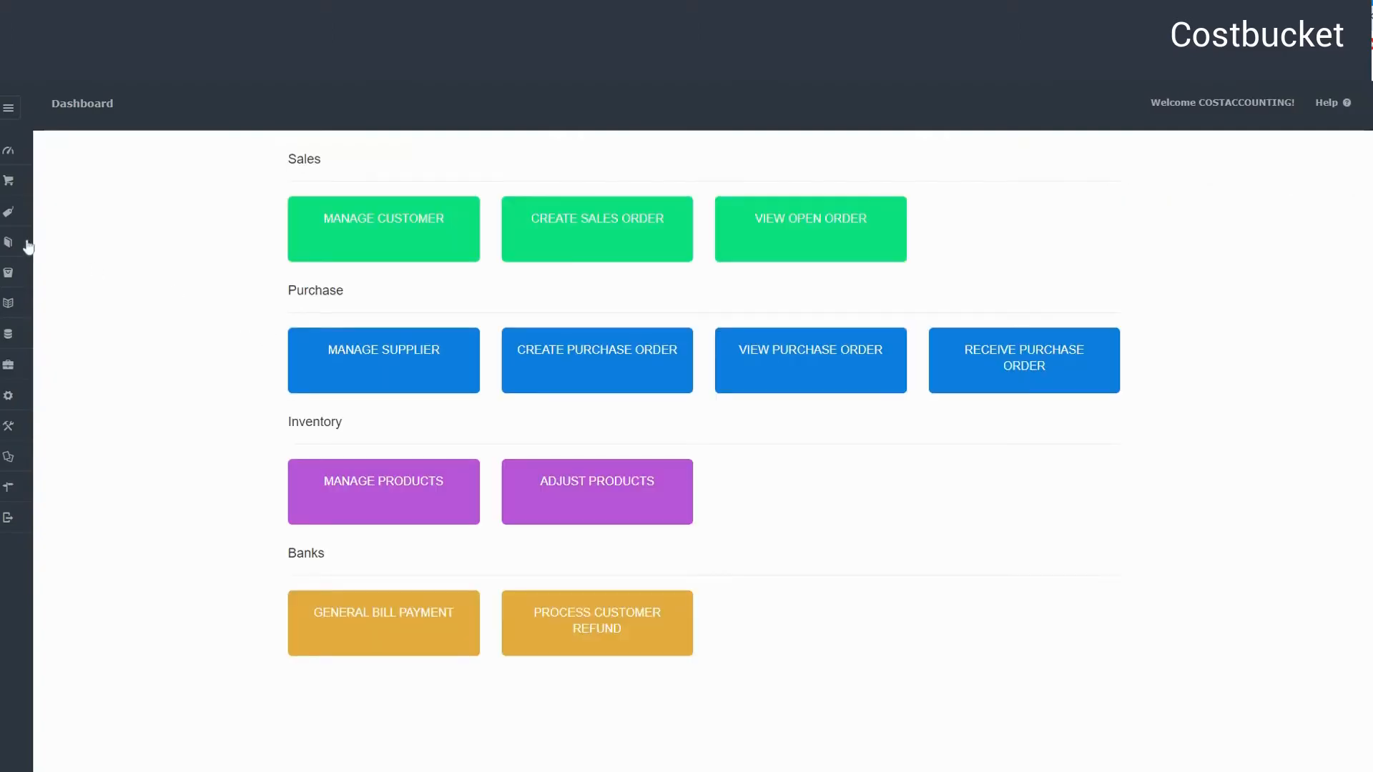
{"action": "mouse_move", "coordinate": [9, 242]}
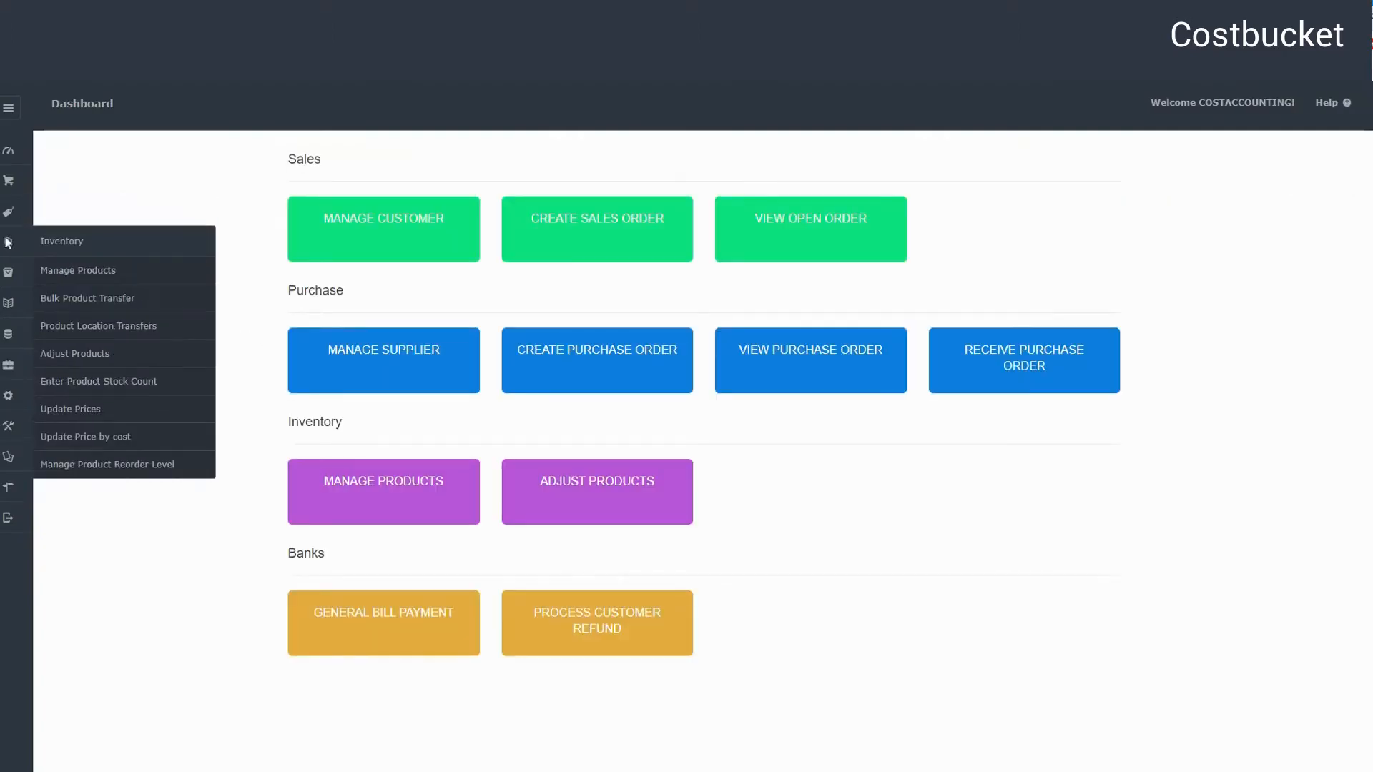
{"action": "left_click", "coordinate": [84, 272]}
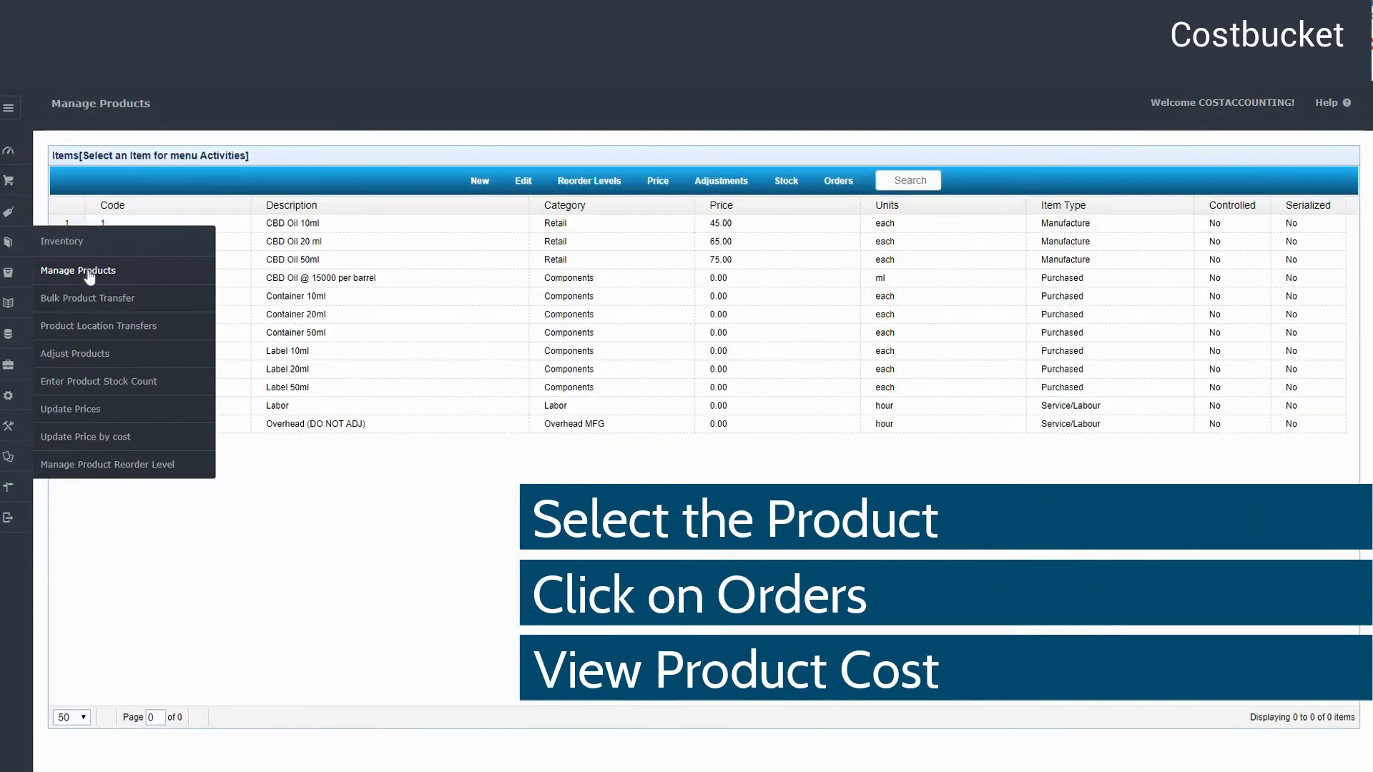
{"action": "left_click", "coordinate": [340, 227]}
{"action": "left_click", "coordinate": [838, 181]}
{"action": "left_click", "coordinate": [857, 319]}
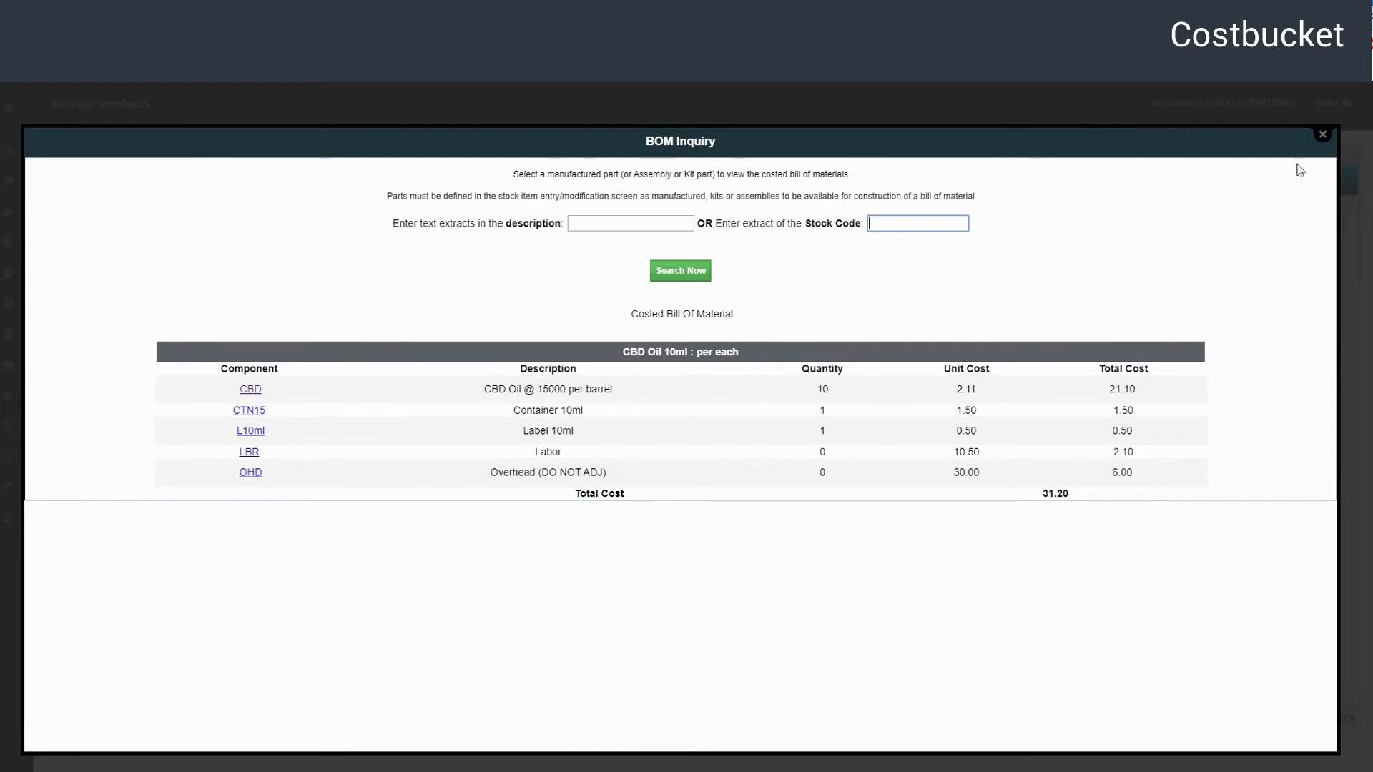
{"action": "left_click", "coordinate": [1327, 144]}
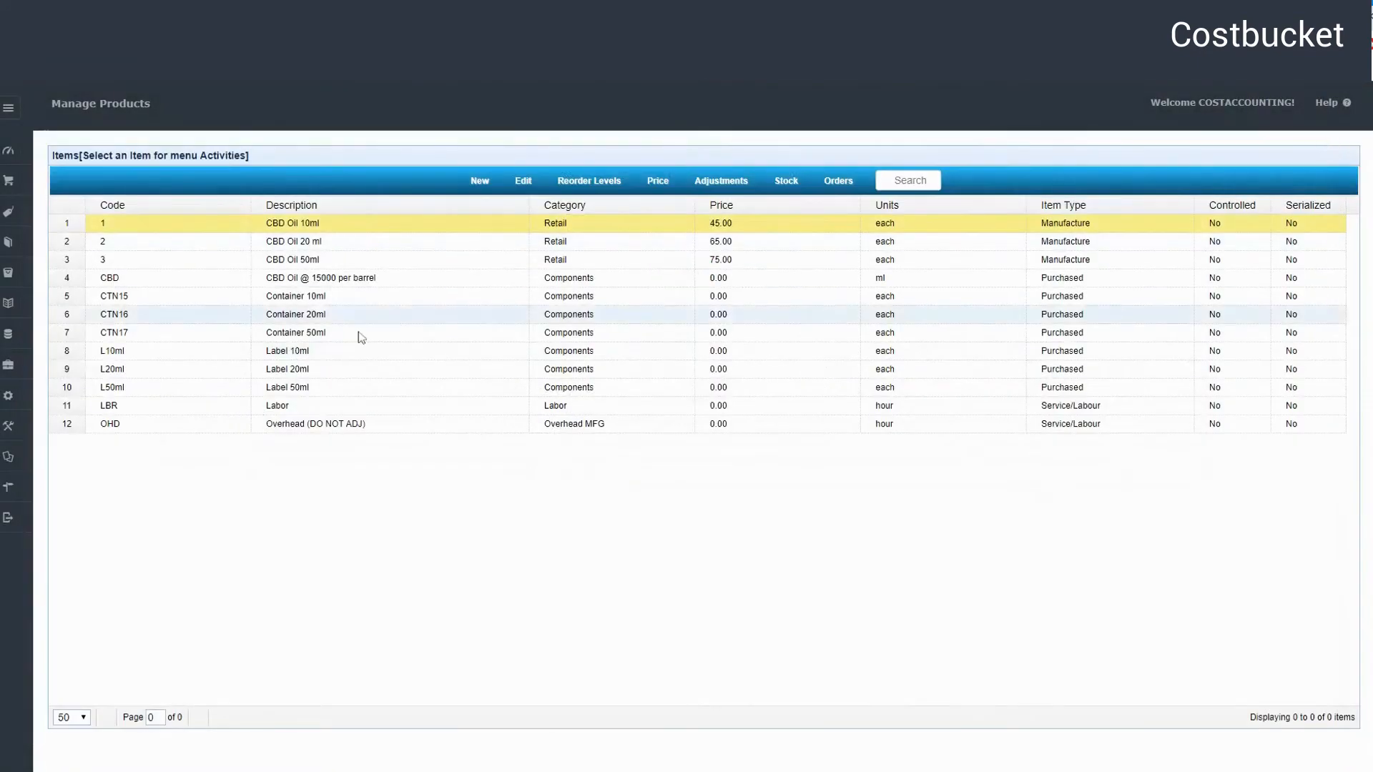
- Run the inventory status by location/category report for the Default location with all stock categories
{"action": "mouse_move", "coordinate": [8, 486]}
{"action": "left_click", "coordinate": [8, 456]}
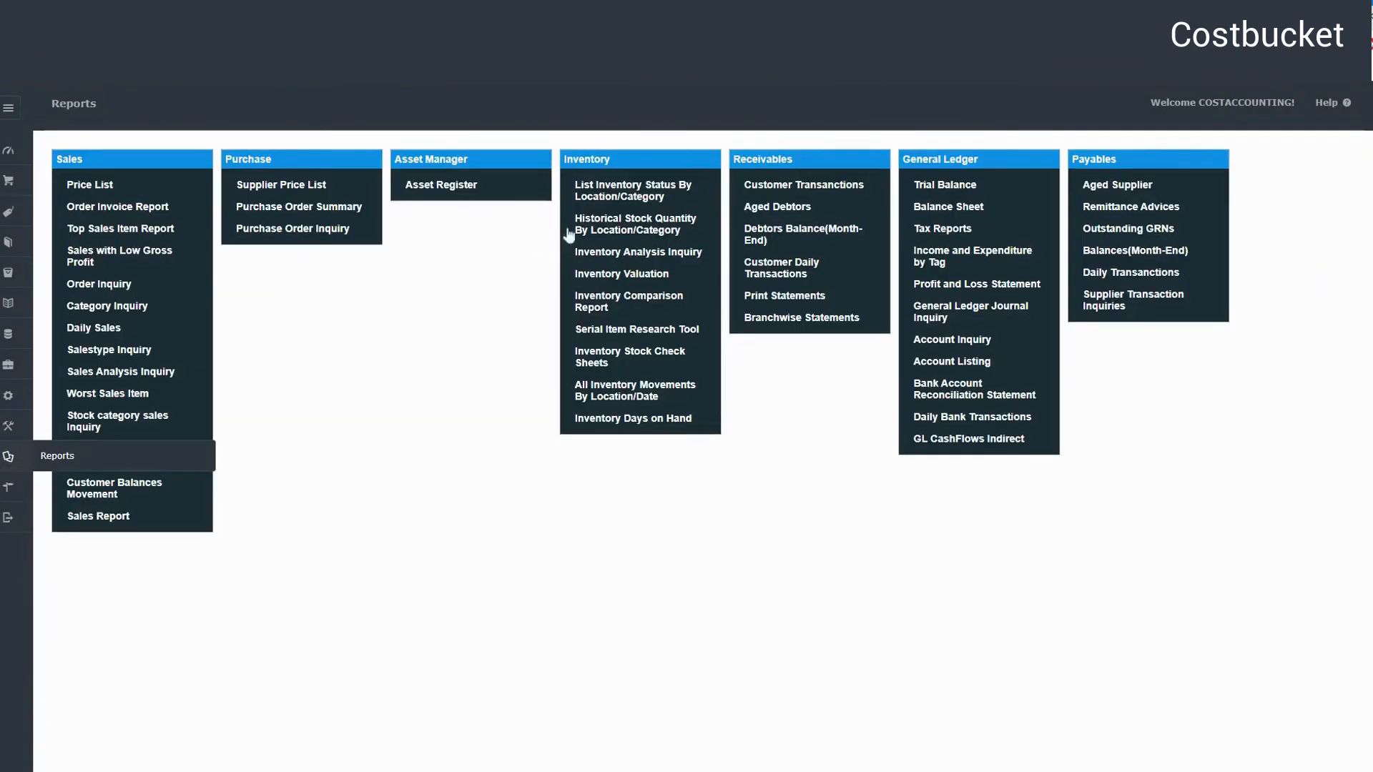
{"action": "left_click", "coordinate": [637, 195]}
{"action": "left_click", "coordinate": [706, 283]}
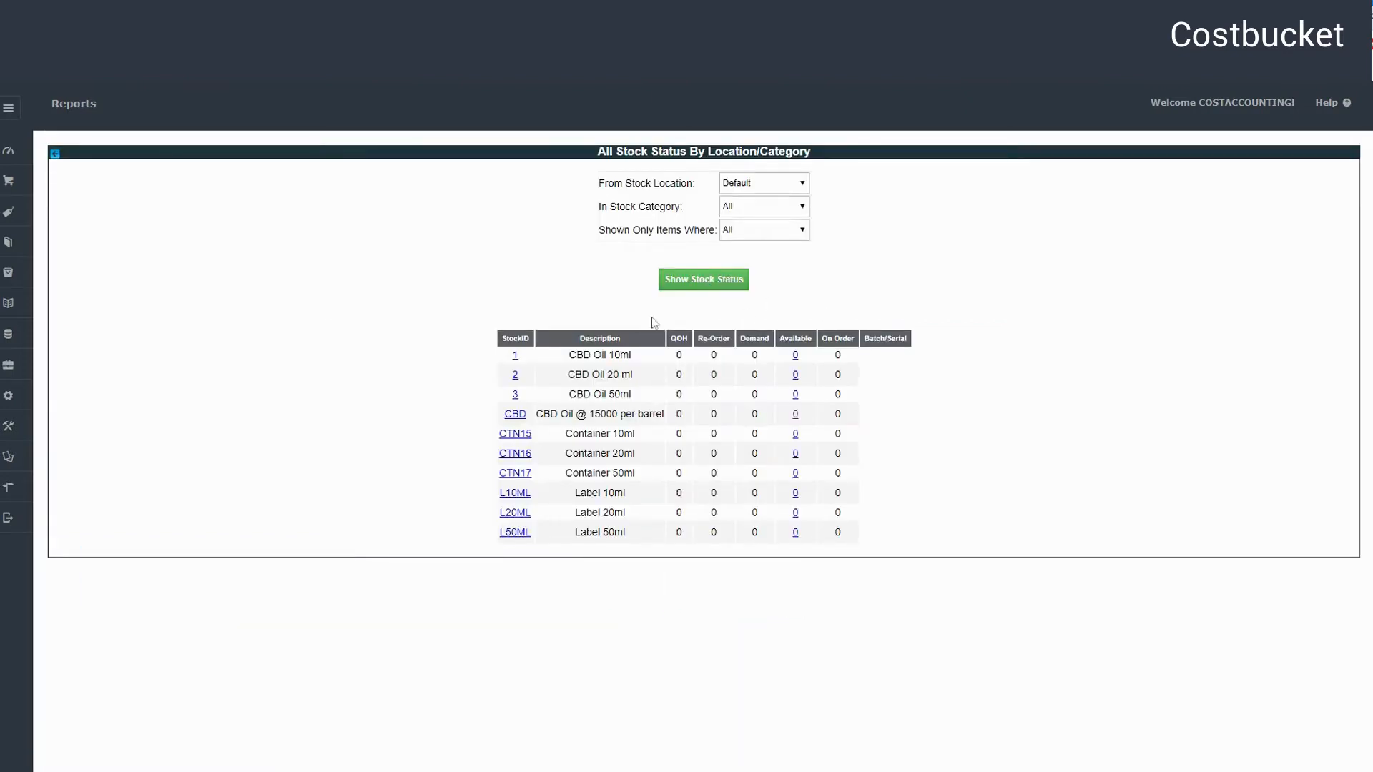
- Start a cash purchase and payment with St. Elizabeth Farms as the supplier
{"action": "mouse_move", "coordinate": [10, 213]}
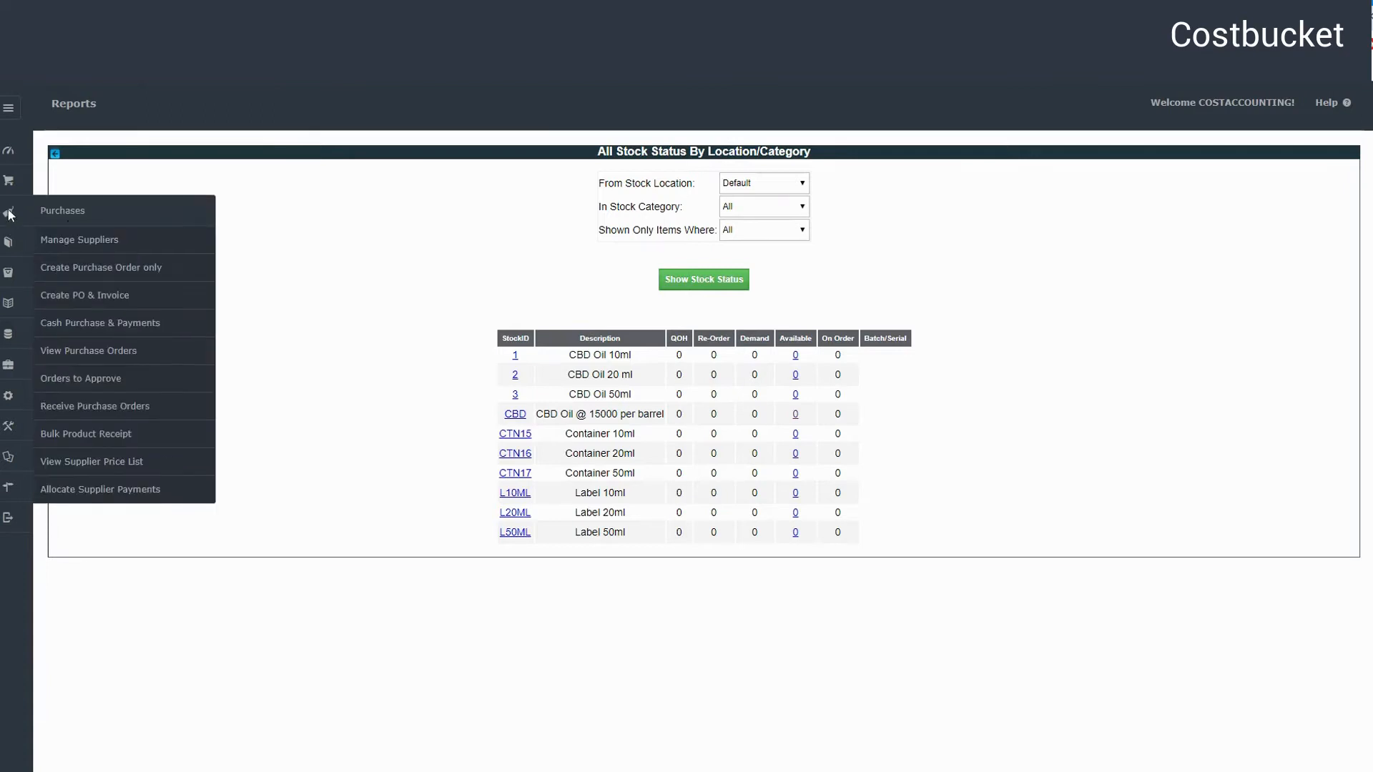
{"action": "left_click", "coordinate": [60, 325]}
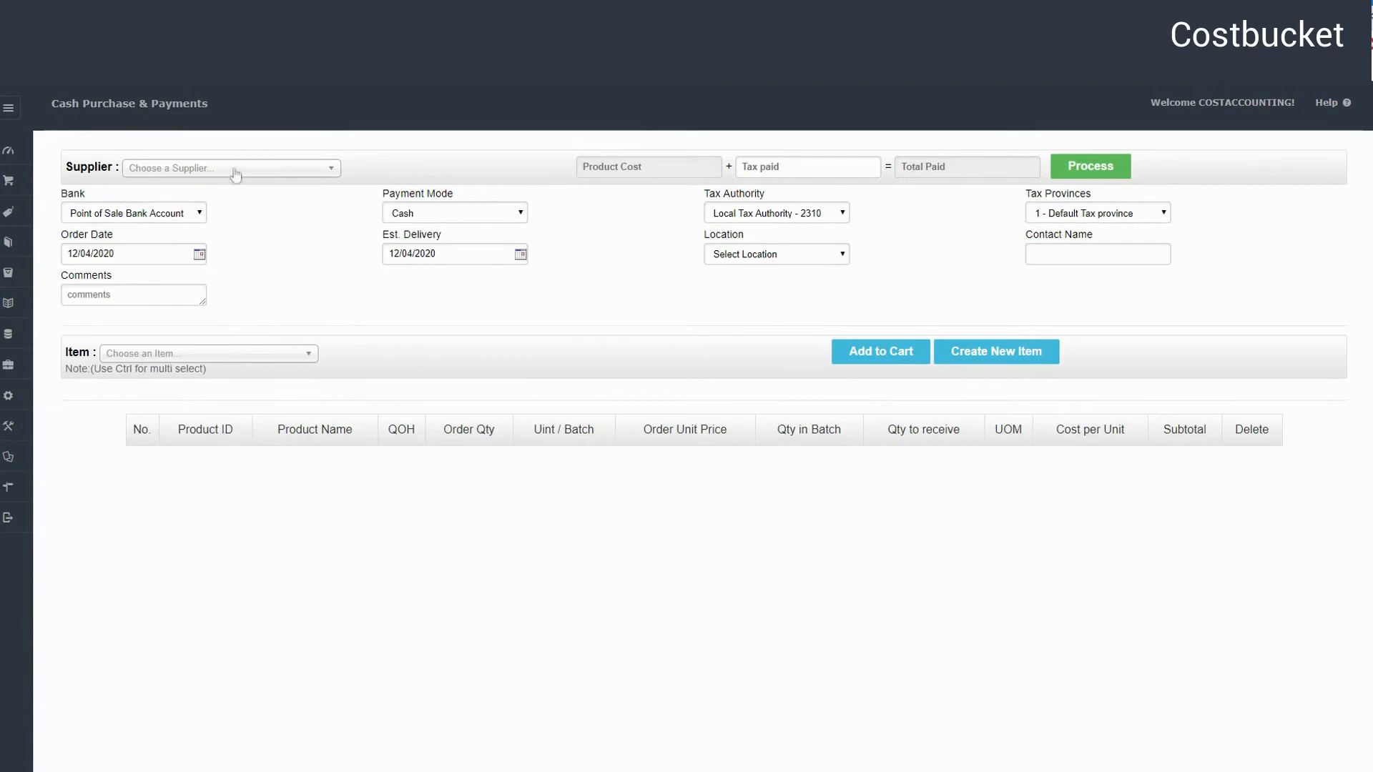
{"action": "left_click", "coordinate": [243, 169]}
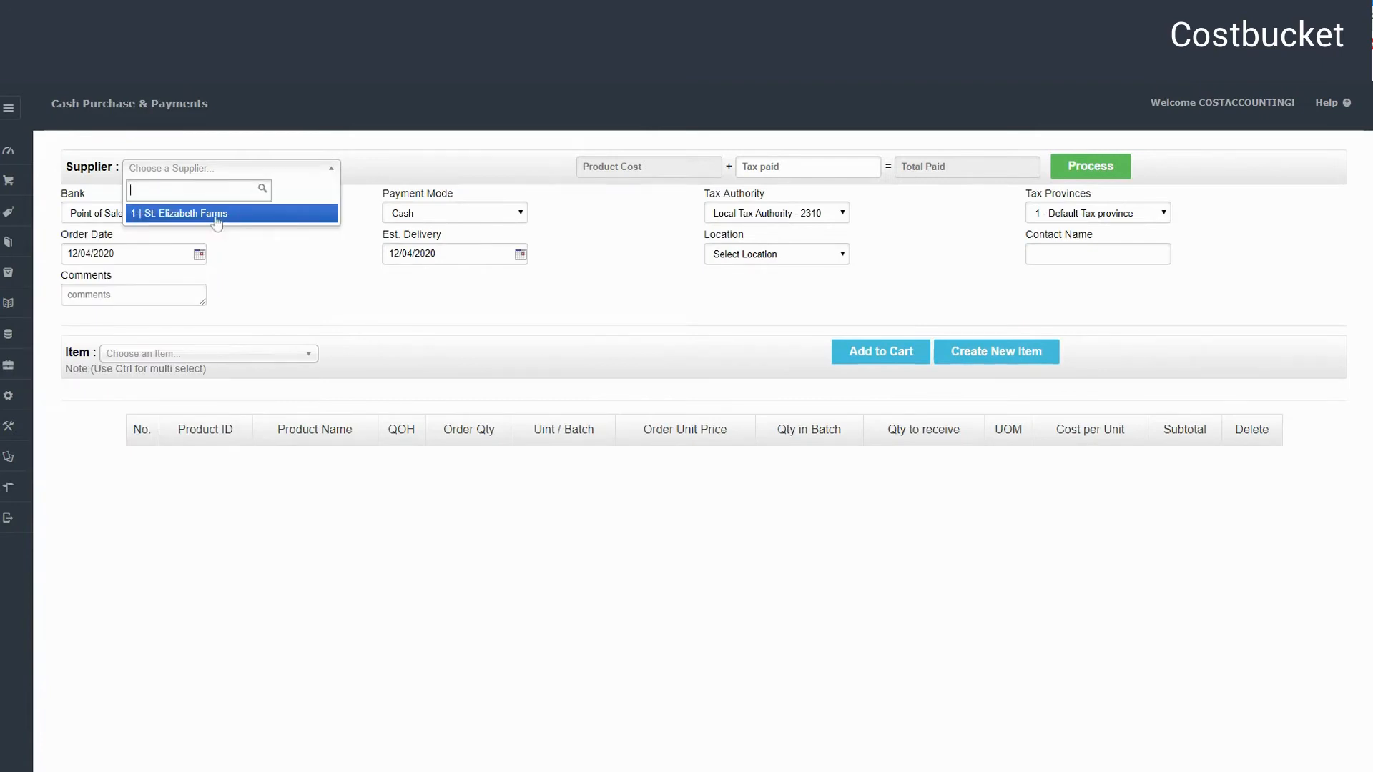
{"action": "left_click", "coordinate": [217, 215]}
- Select Label 10ml, CBD Oil @ 15000 per barrel and Container 10ml as items for the cash purchase
{"action": "left_click", "coordinate": [172, 352]}
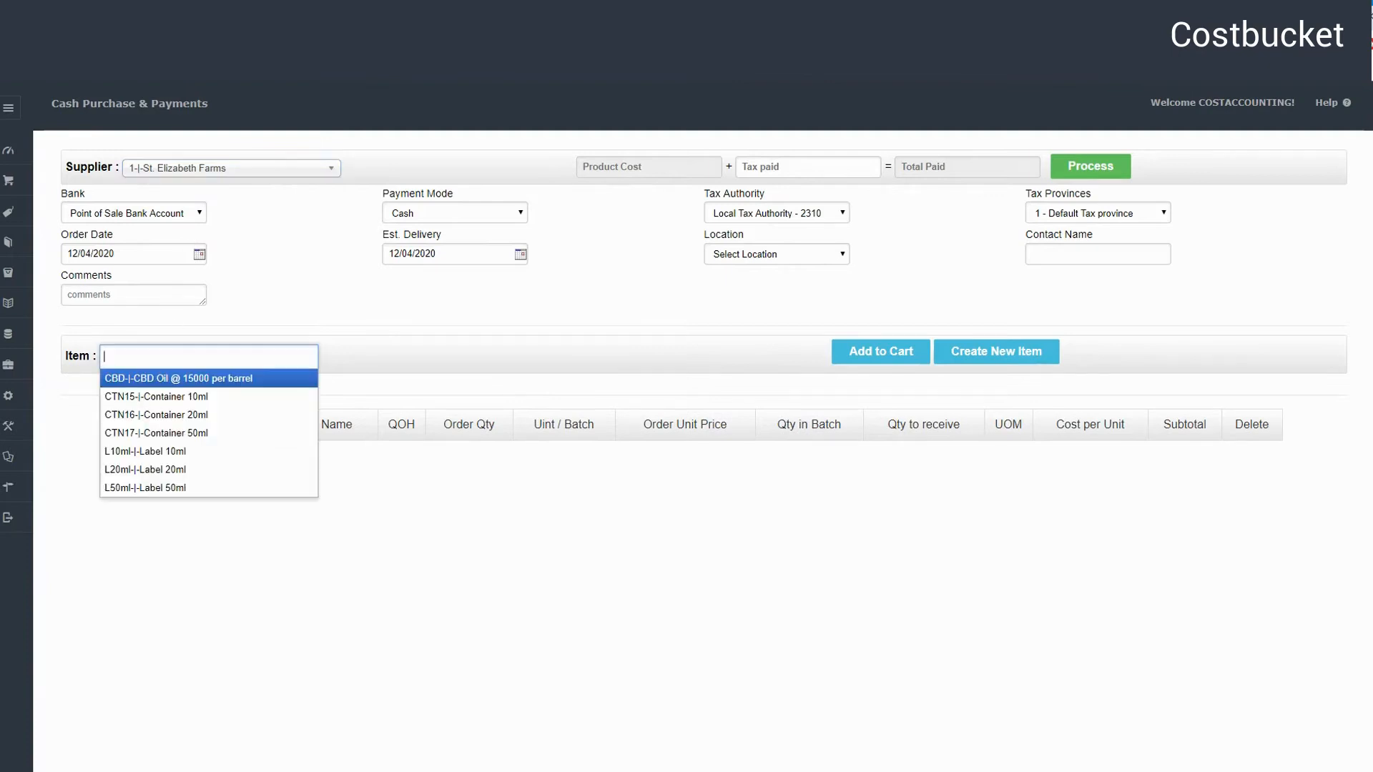
{"action": "left_click", "coordinate": [183, 452]}
{"action": "left_click", "coordinate": [192, 376]}
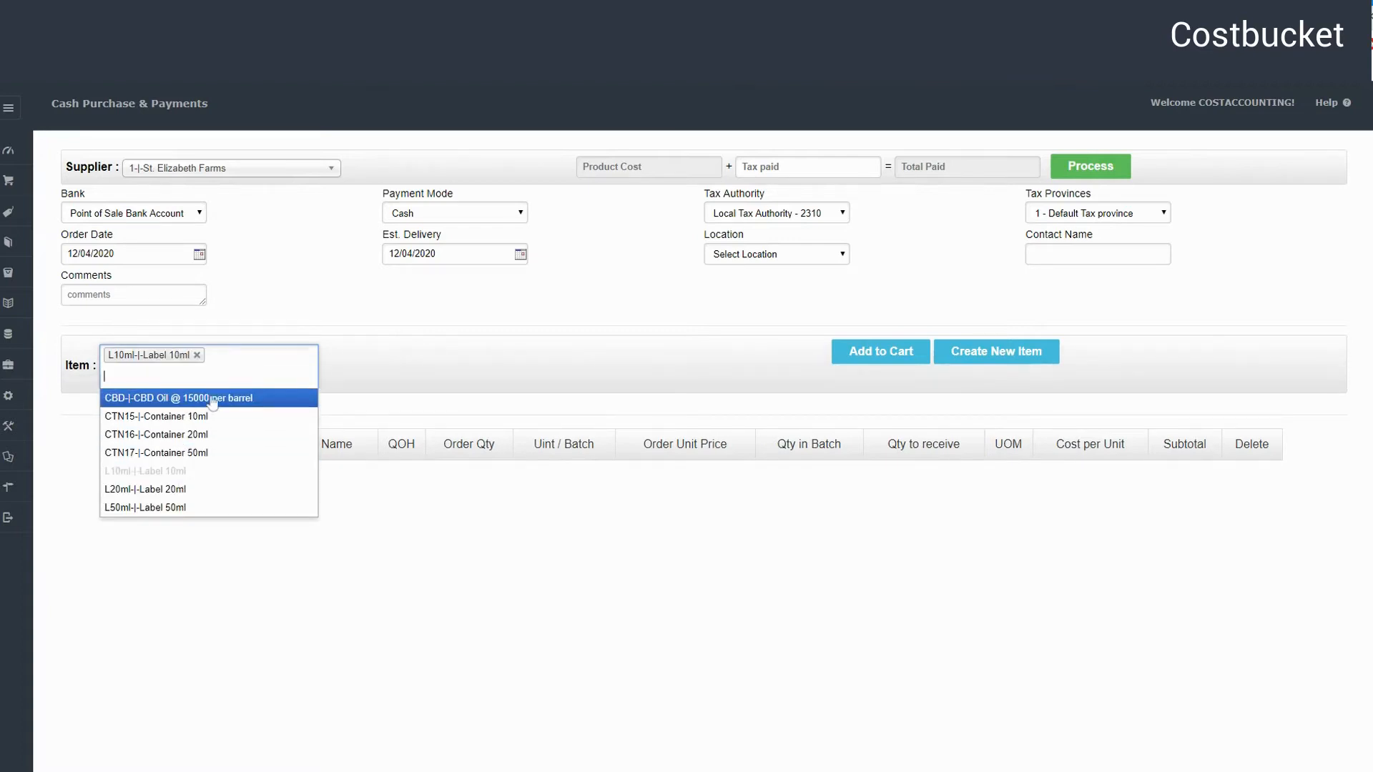
{"action": "left_click", "coordinate": [213, 400]}
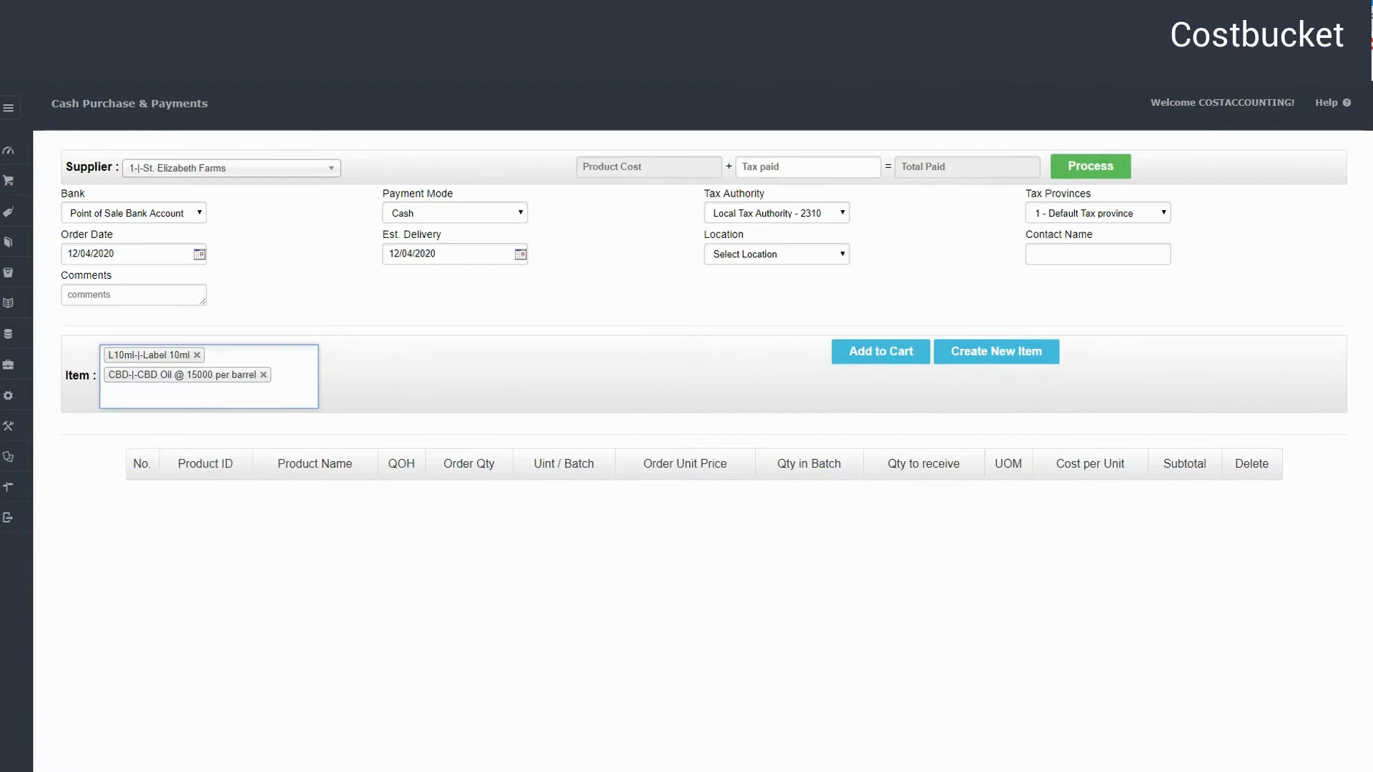
{"action": "left_click", "coordinate": [200, 396]}
{"action": "left_click", "coordinate": [203, 437]}
- Also select Container 20ml, Container 50ml, Label 20ml and Label 50ml, and add all selected items to the cart
{"action": "left_click", "coordinate": [203, 415]}
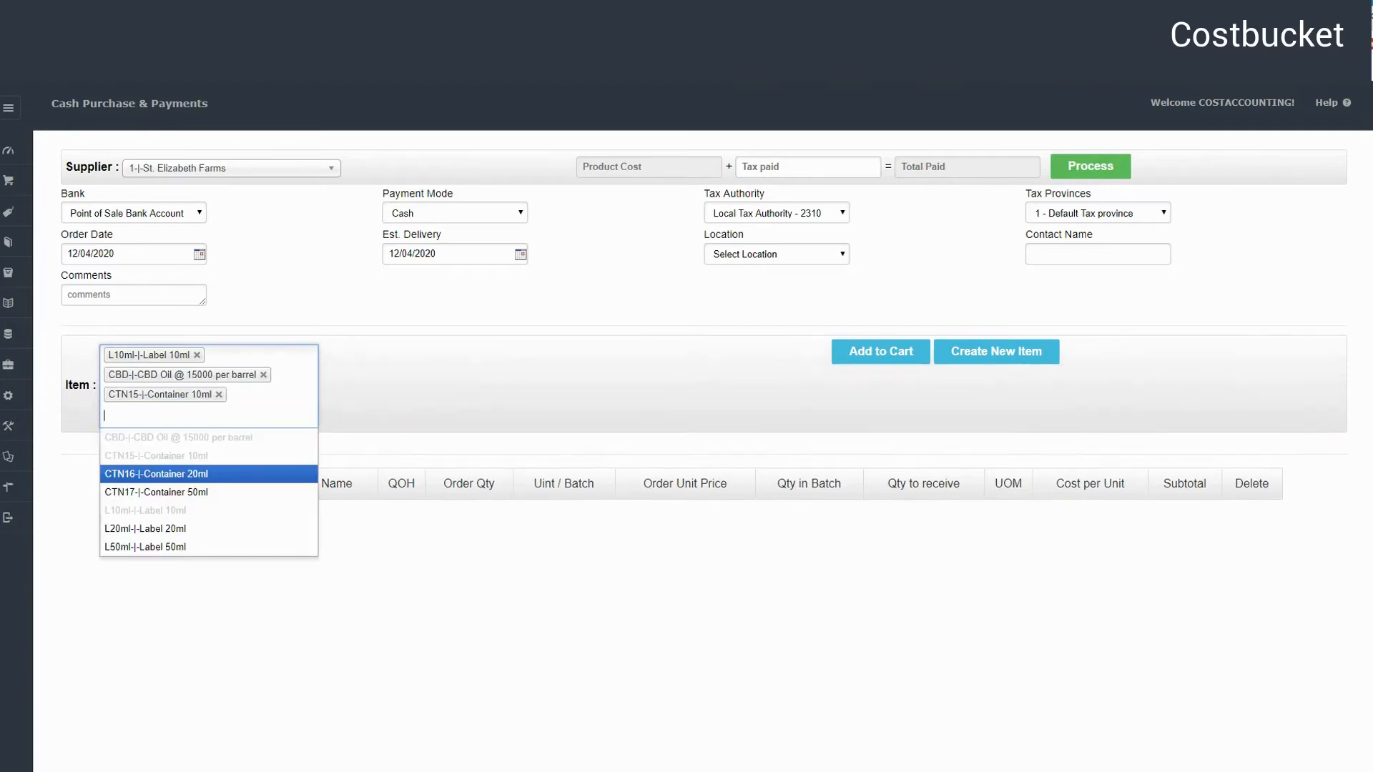
{"action": "left_click", "coordinate": [200, 475]}
{"action": "left_click", "coordinate": [206, 436]}
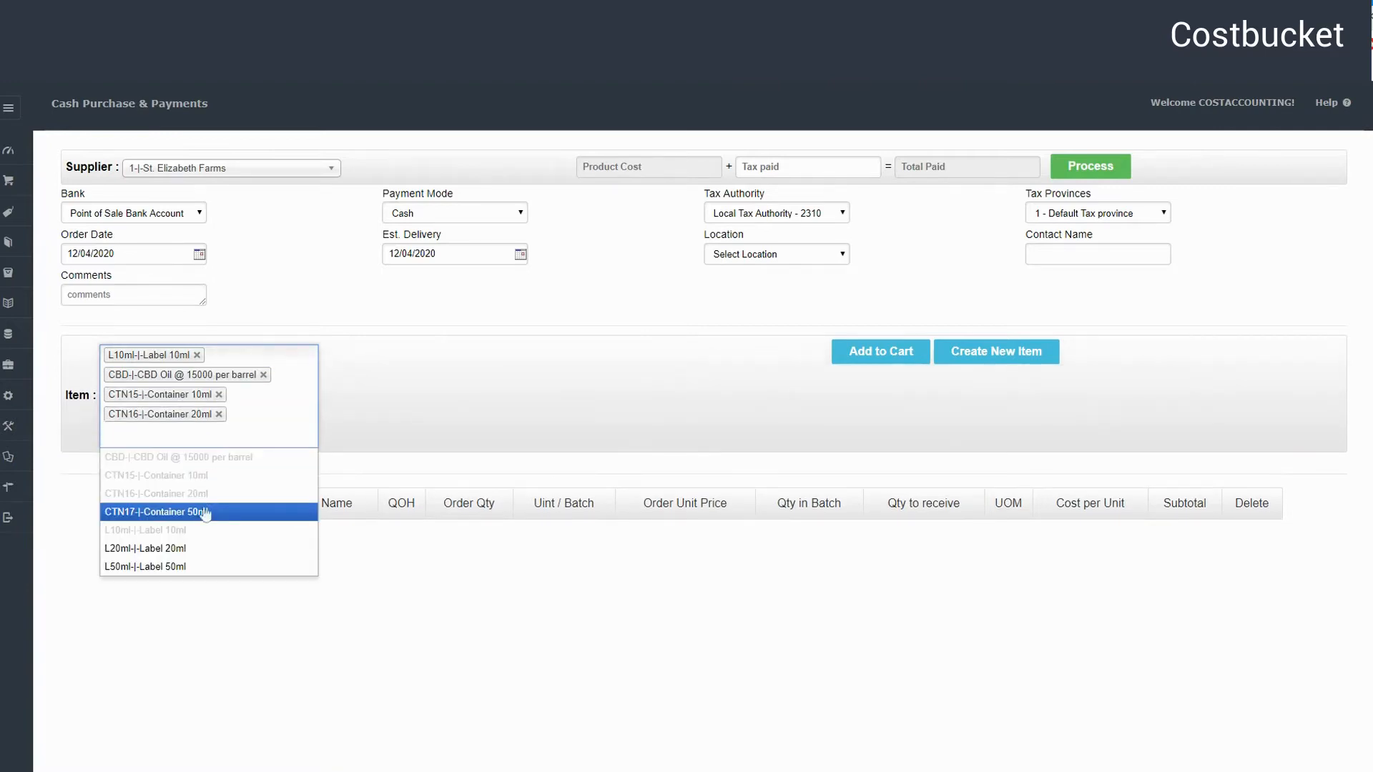
{"action": "left_click", "coordinate": [204, 513]}
{"action": "left_click", "coordinate": [215, 458]}
{"action": "left_click", "coordinate": [207, 570]}
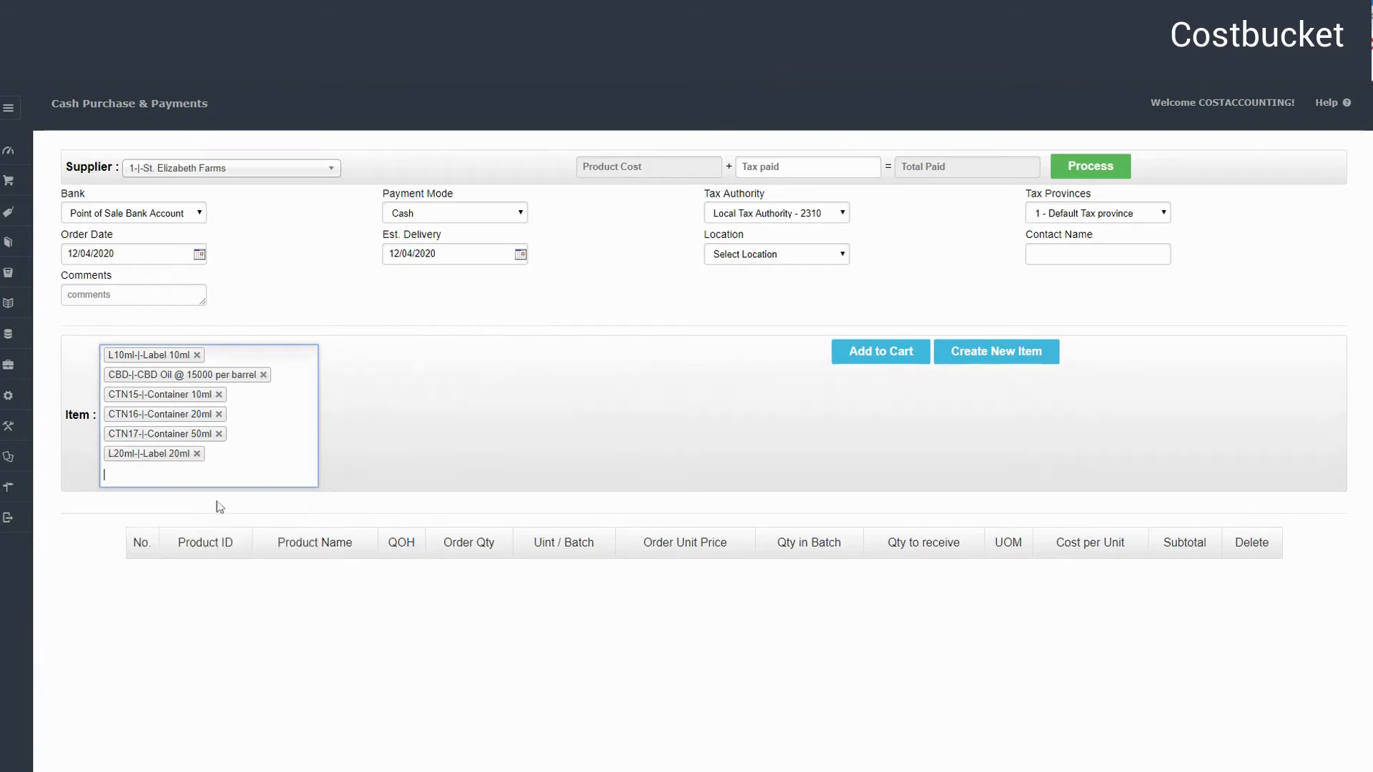
{"action": "left_click", "coordinate": [214, 475]}
{"action": "left_click", "coordinate": [196, 606]}
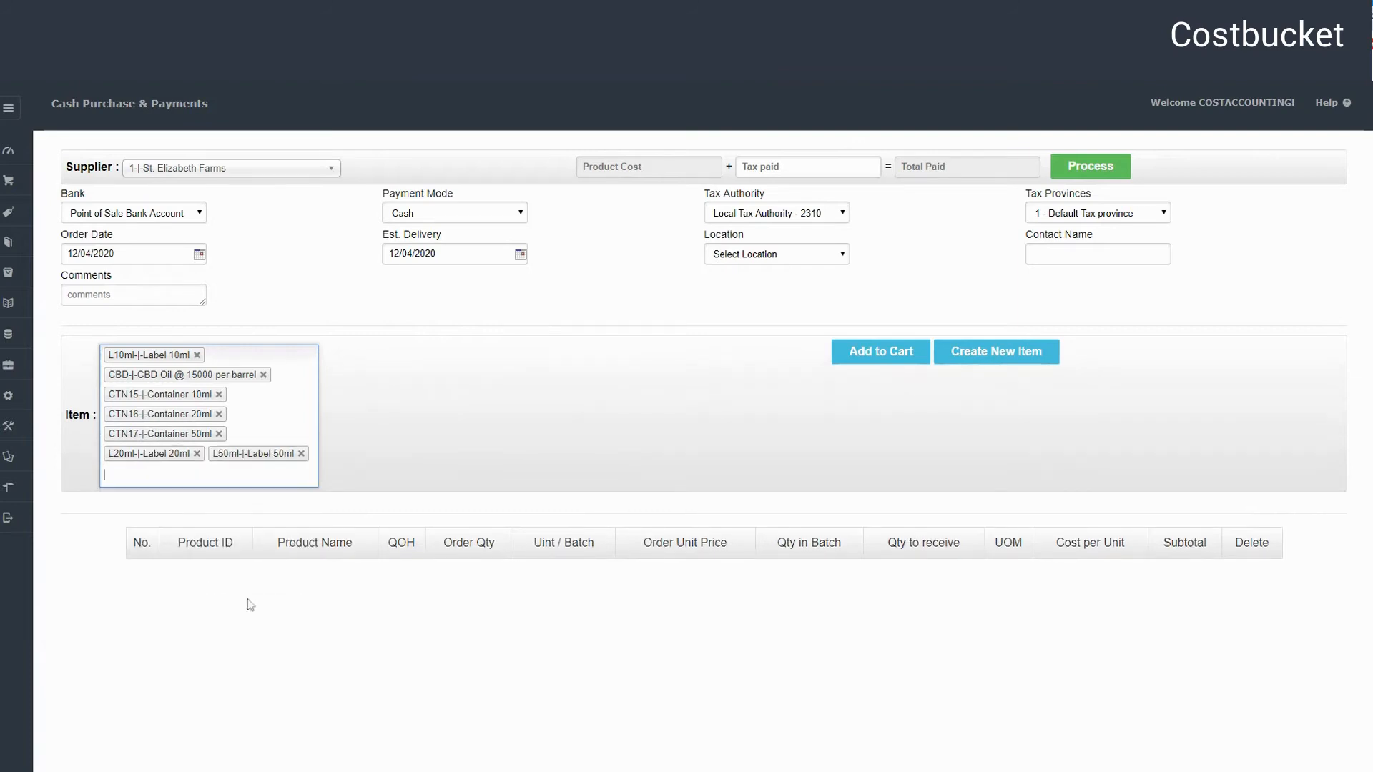
{"action": "left_click", "coordinate": [877, 358]}
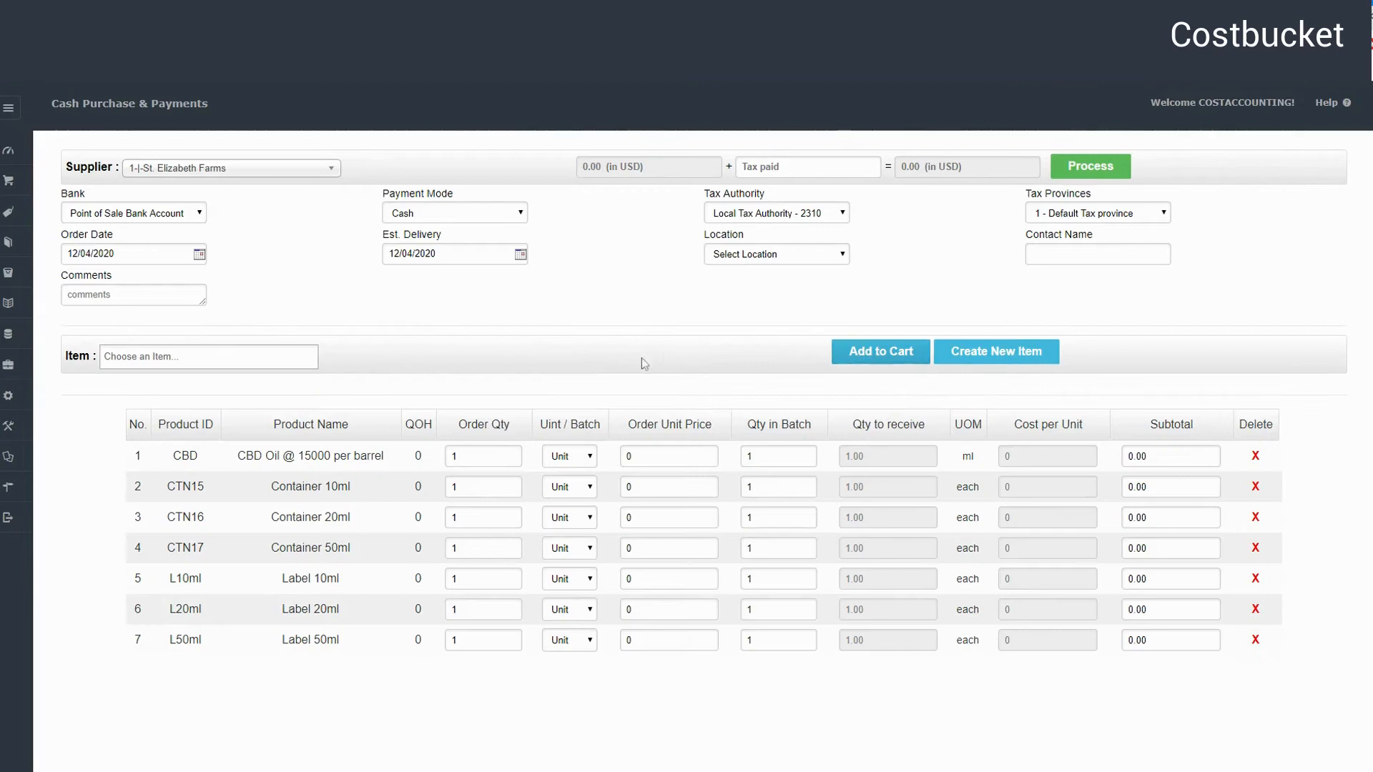
- Order 15000 CBD Oil at 2.11, 1000 of each container at 1.2, 1.2, 1.5 and each label at .5, .5, 0.75, and process to Default
{"action": "left_click", "coordinate": [475, 455]}
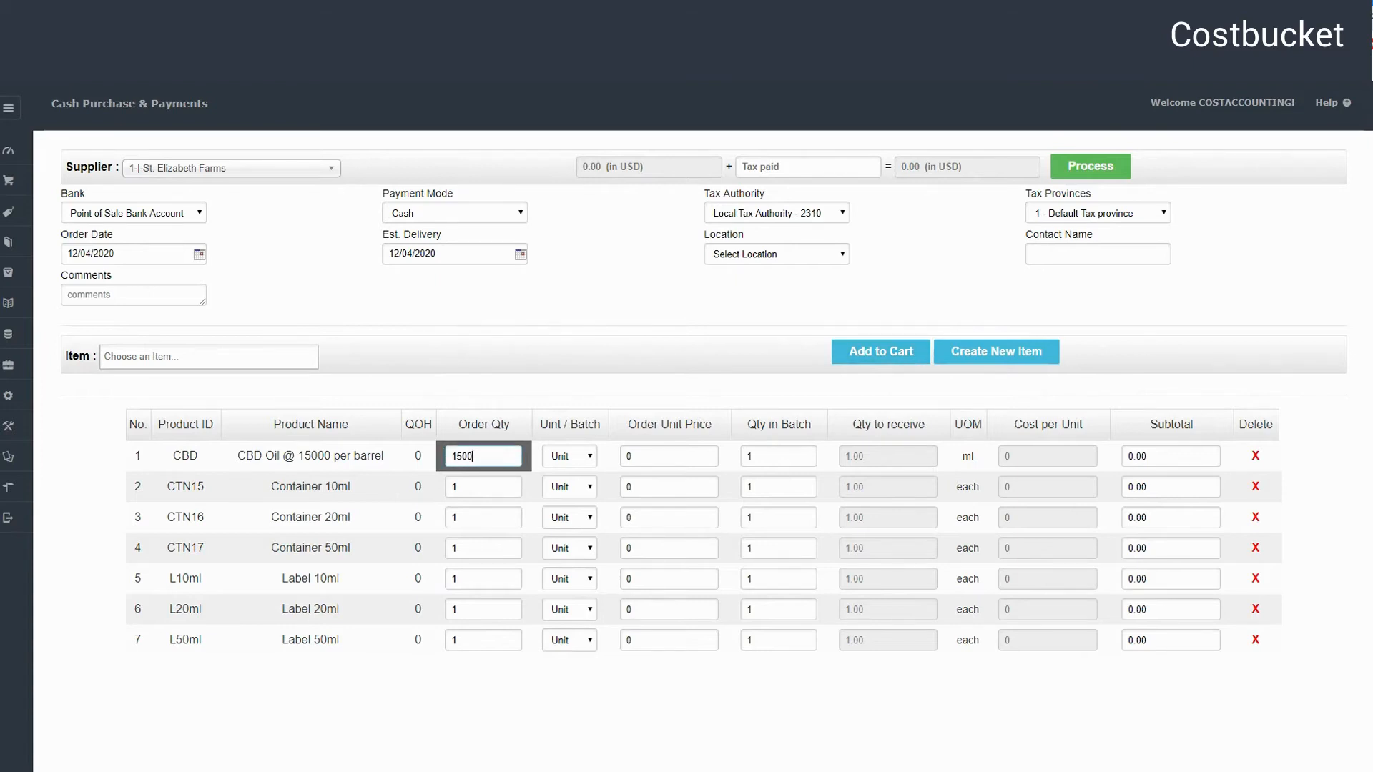
{"action": "left_click", "coordinate": [662, 456]}
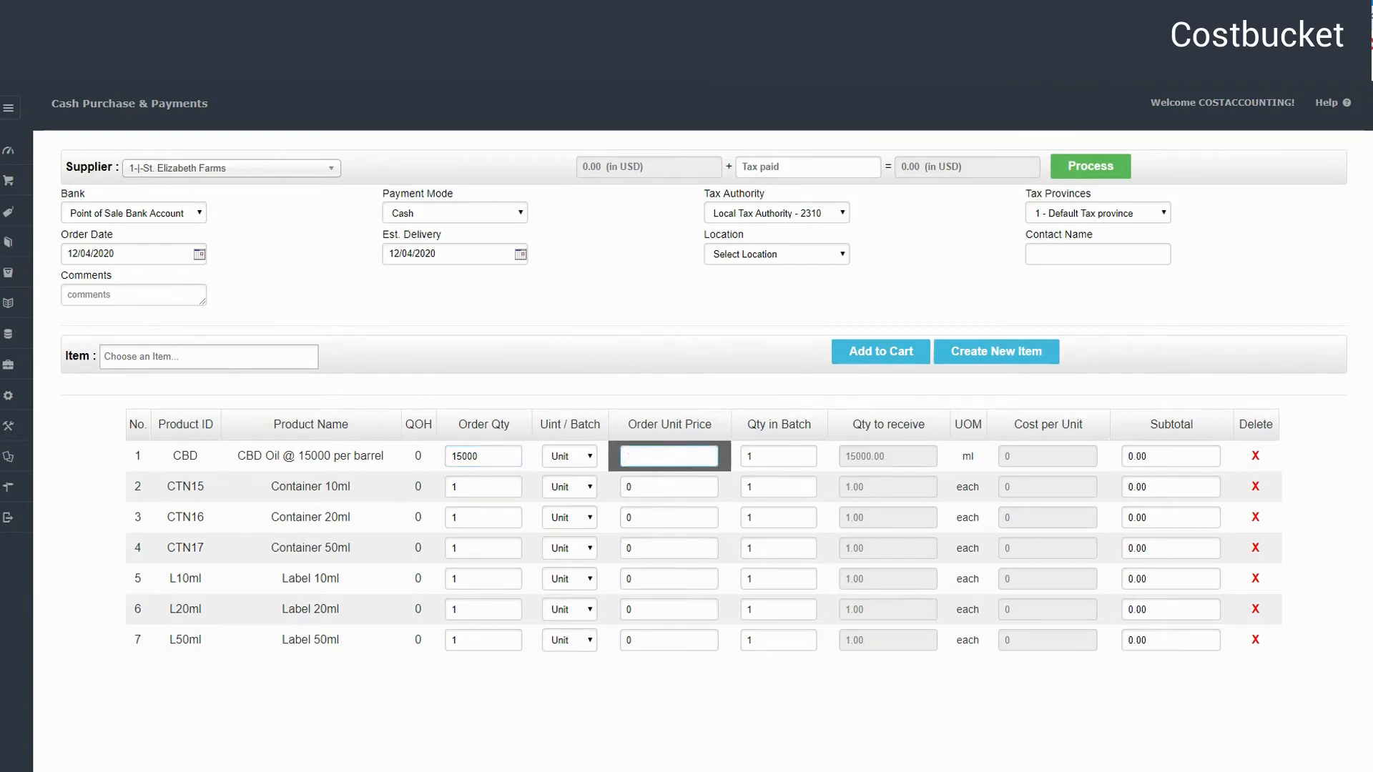
{"action": "left_click", "coordinate": [669, 487]}
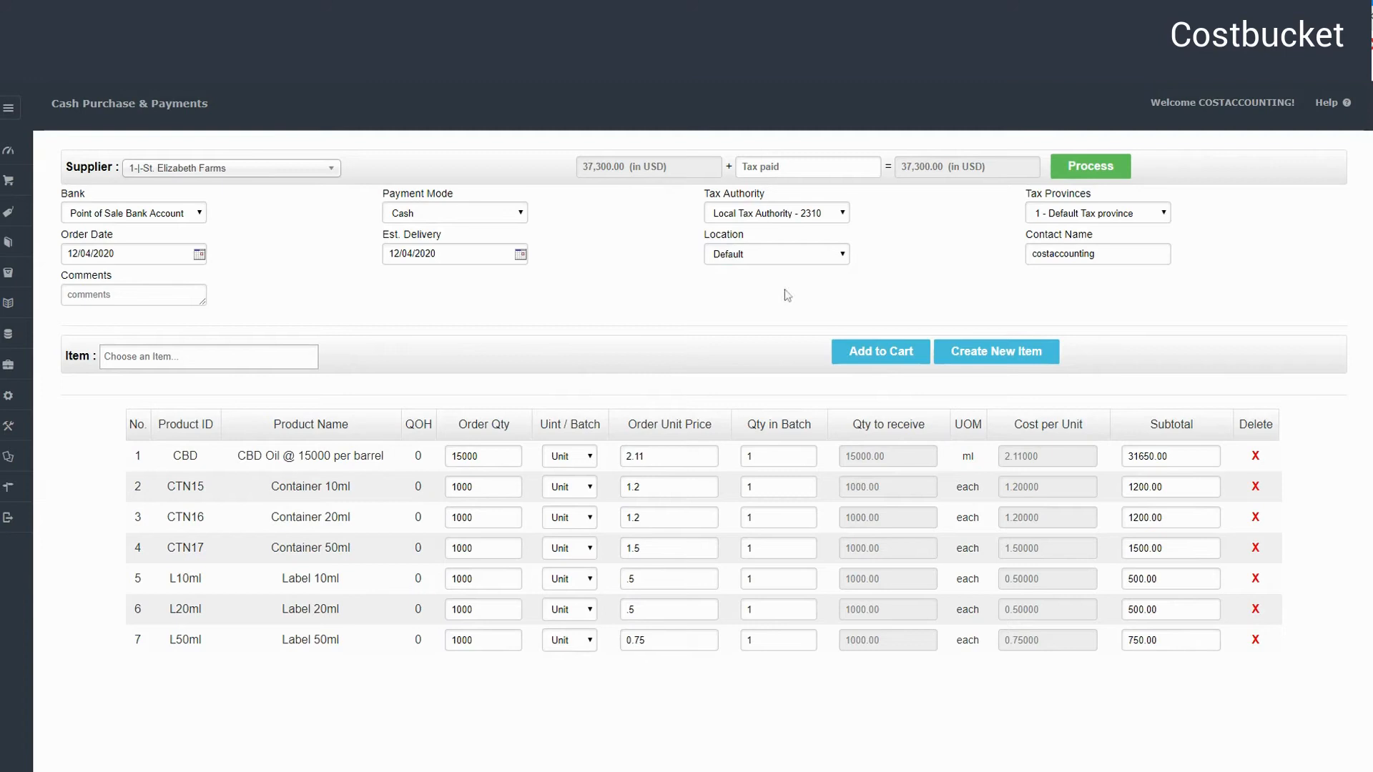
{"action": "left_click", "coordinate": [1077, 171]}
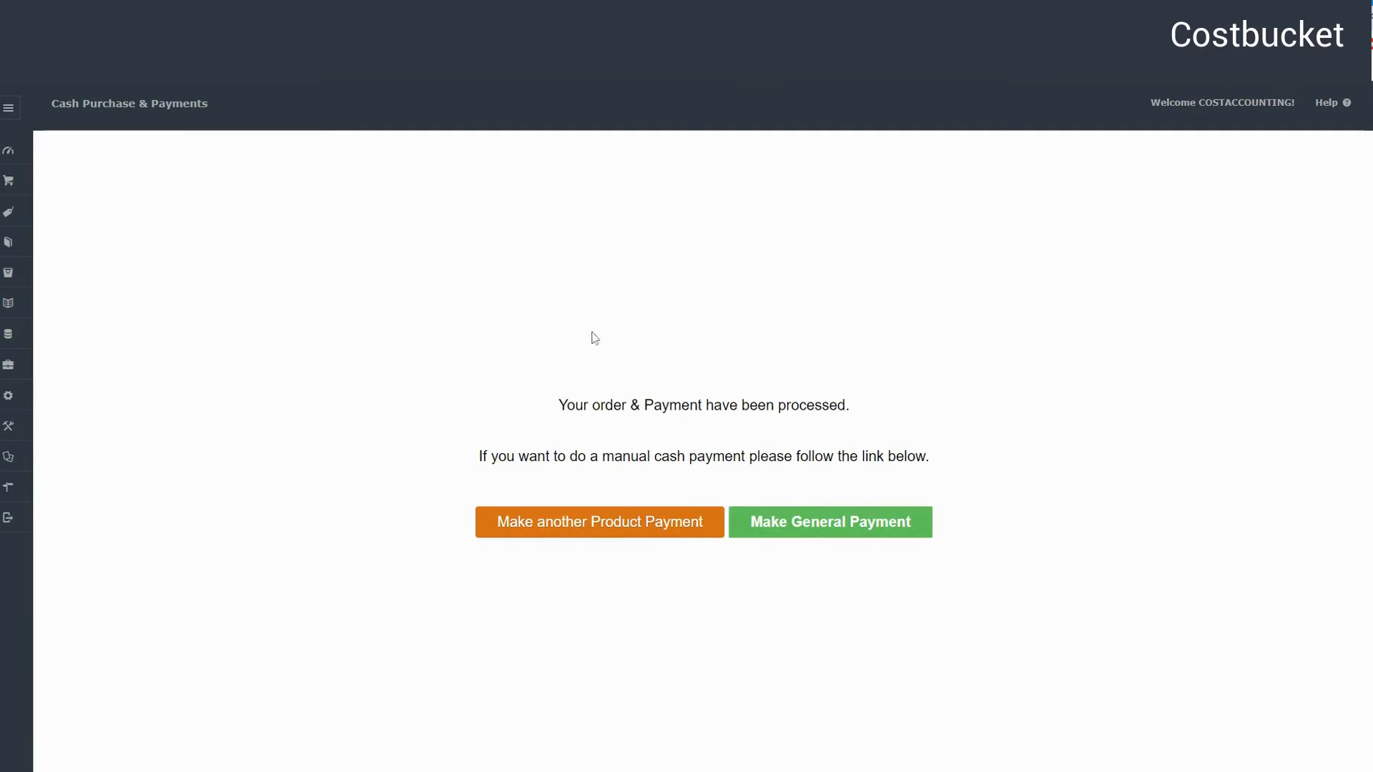
- Rerun the inventory status report for the Default location to check stock after the processed purchase
{"action": "left_click", "coordinate": [10, 460]}
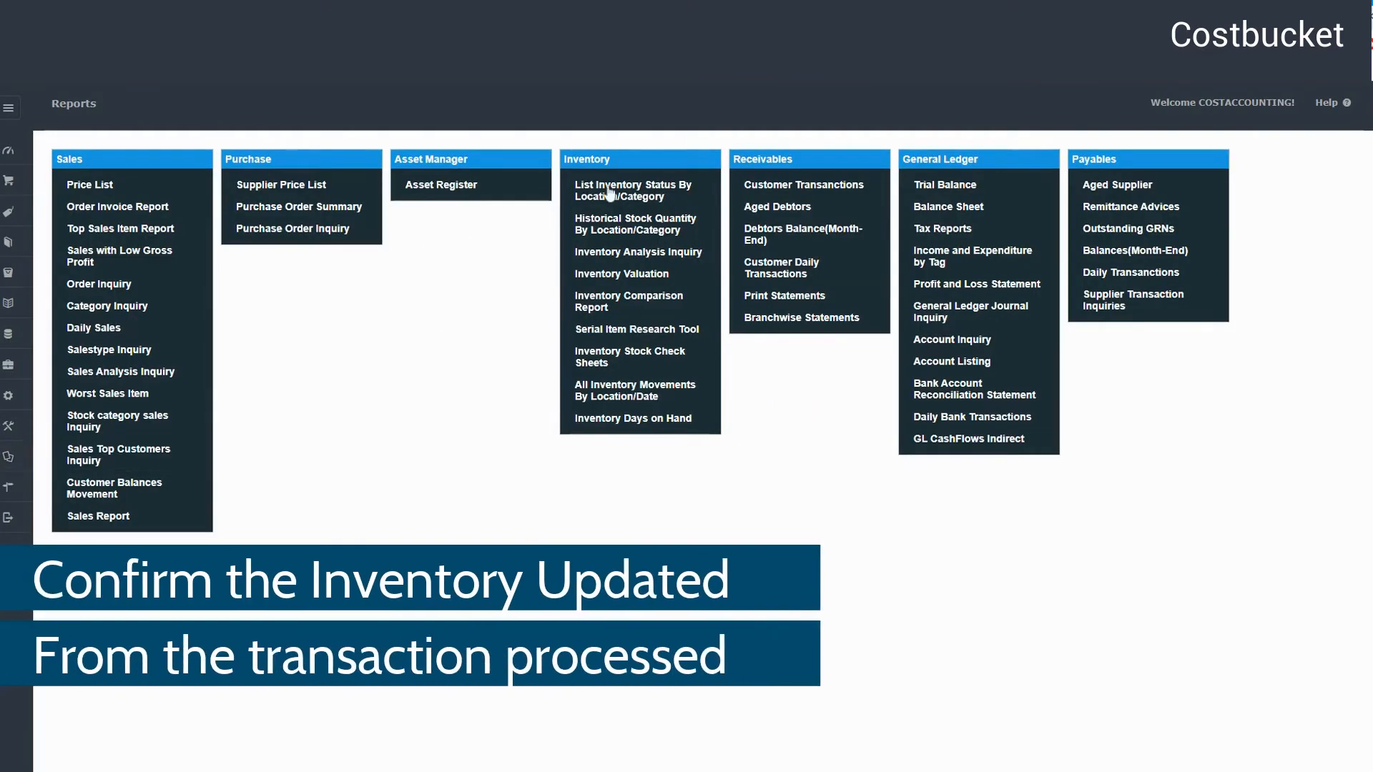
{"action": "left_click", "coordinate": [611, 192]}
{"action": "left_click", "coordinate": [682, 287]}
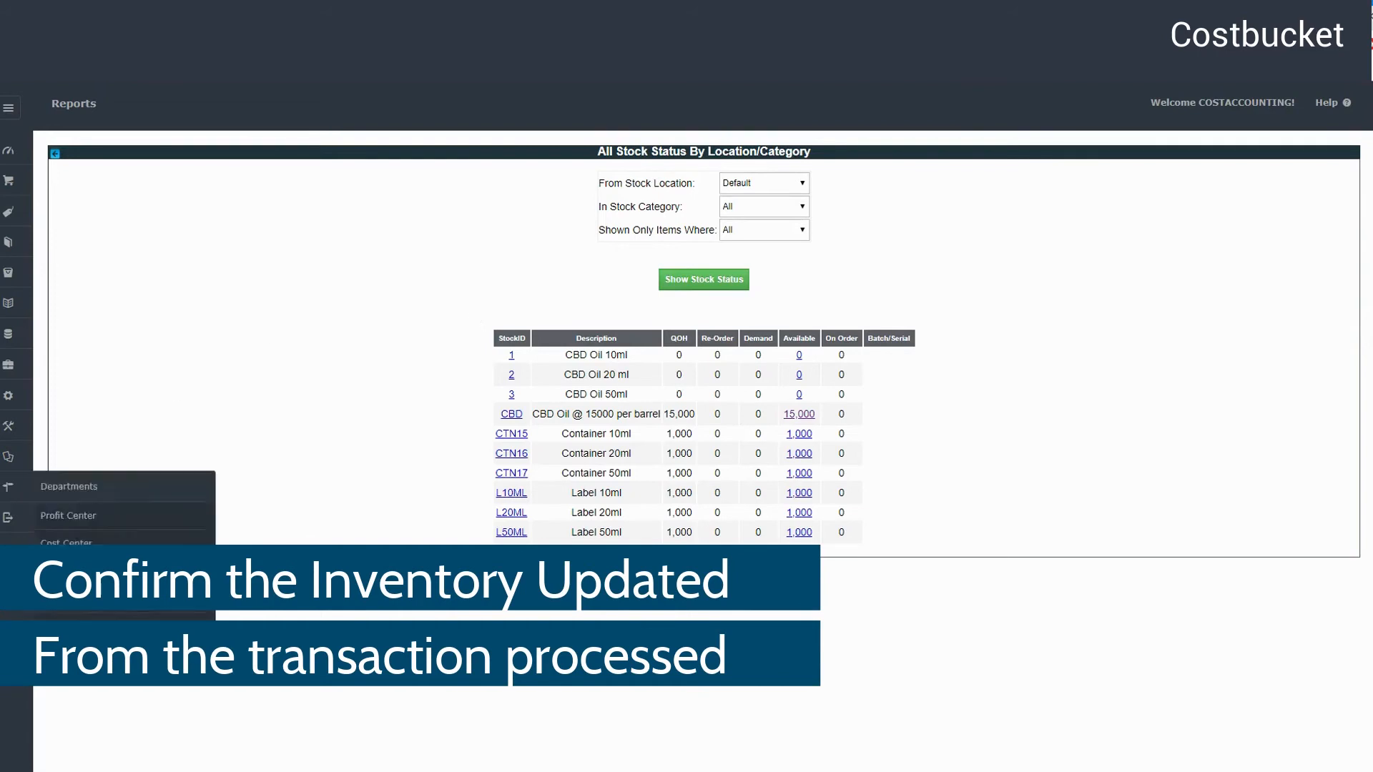
- In the Manufacture service, add 15 units of CBD Oil 10ml stored at the Default location to the production list
{"action": "left_click", "coordinate": [9, 522]}
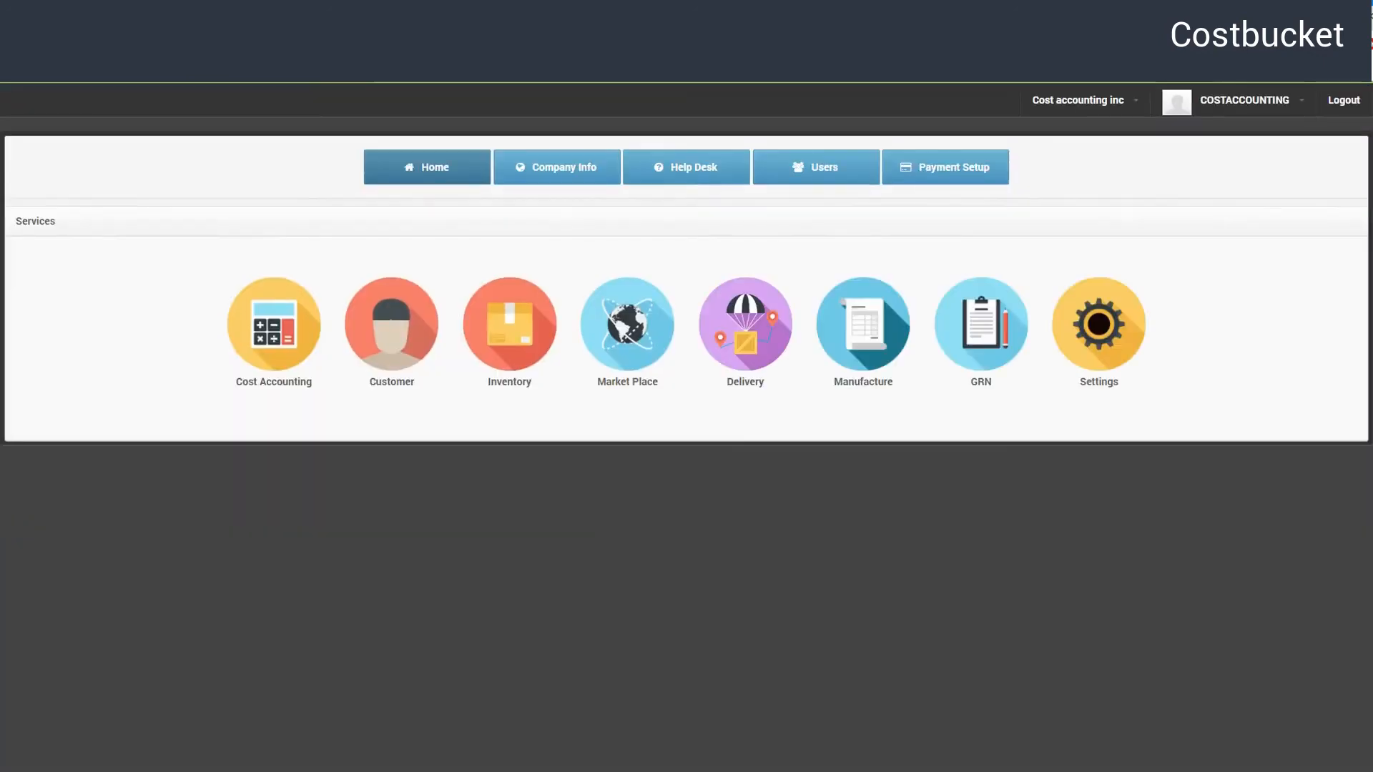
{"action": "left_click", "coordinate": [852, 329]}
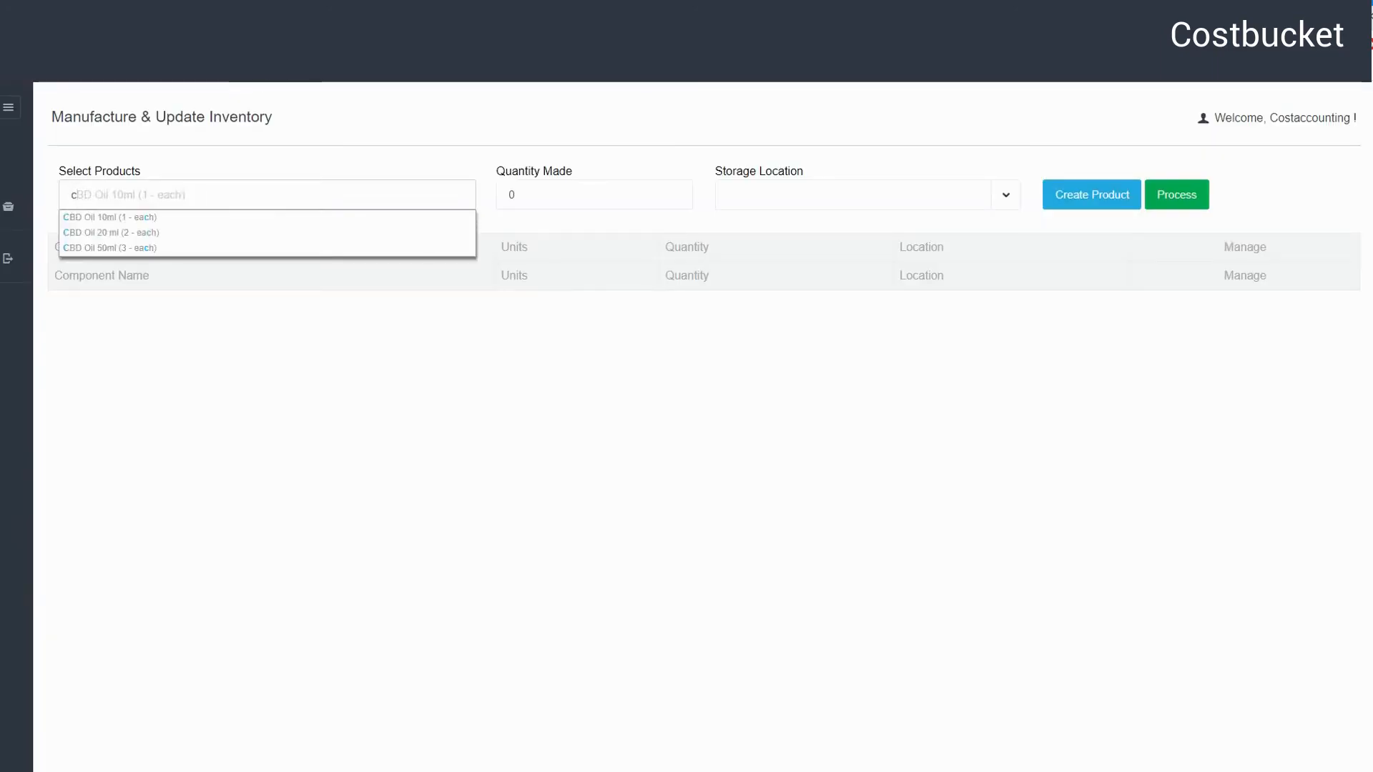
{"action": "left_click", "coordinate": [205, 223]}
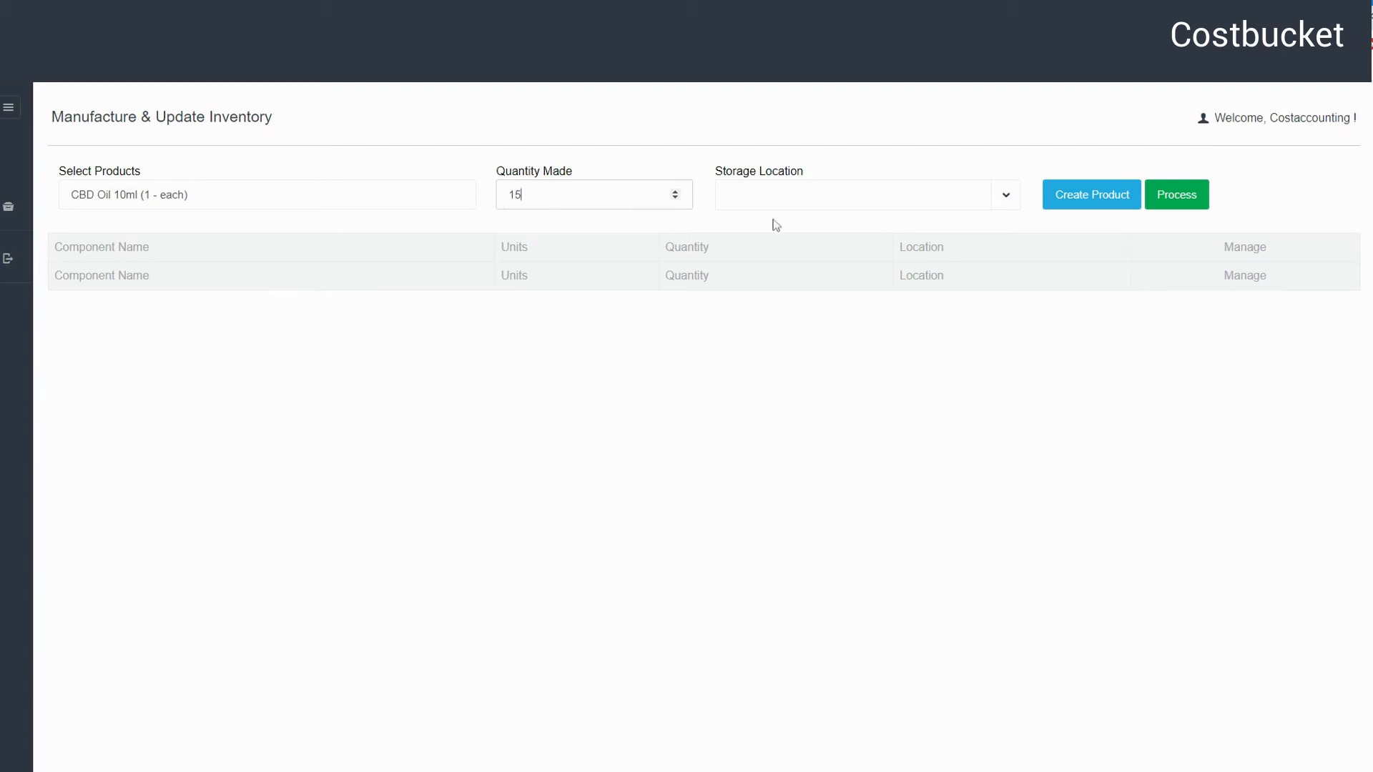
{"action": "left_click", "coordinate": [796, 207]}
{"action": "left_click", "coordinate": [778, 282]}
{"action": "left_click", "coordinate": [1091, 204]}
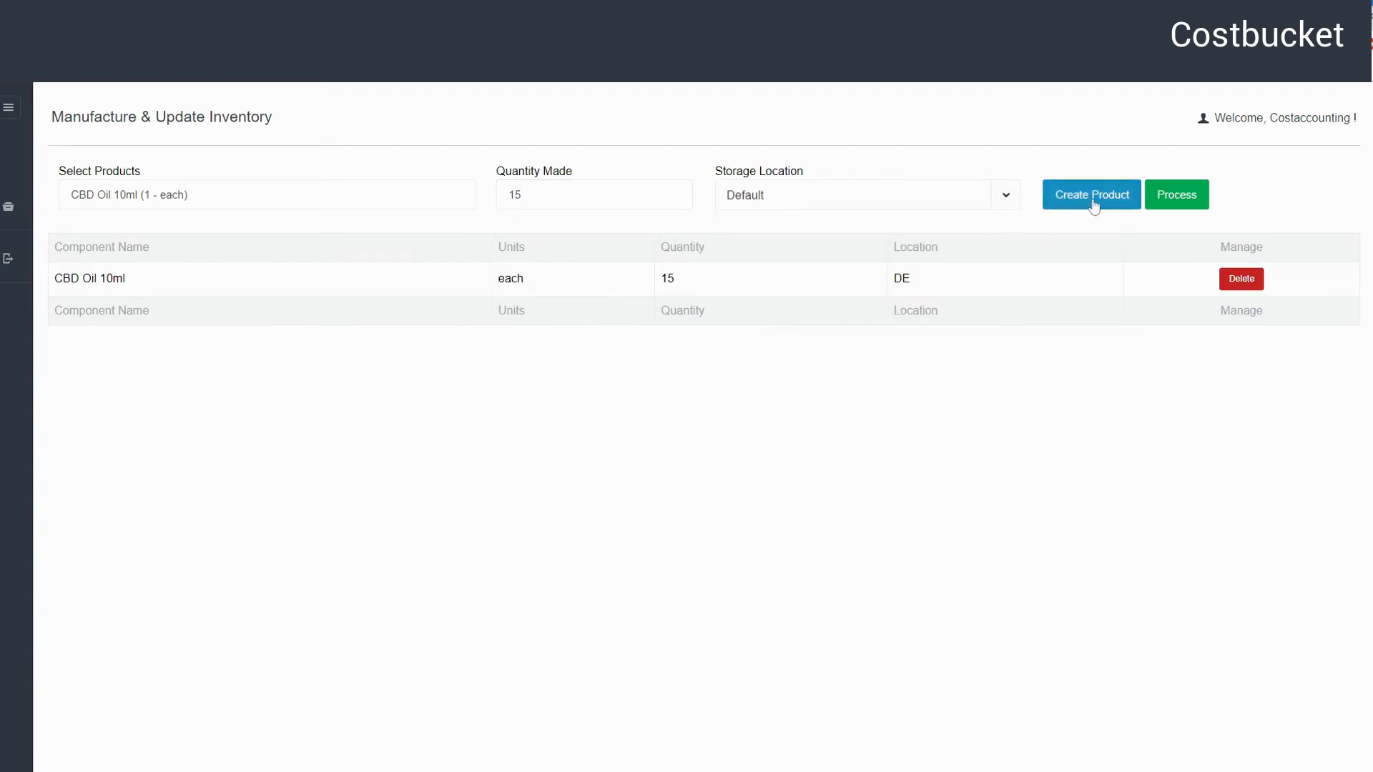
- Change the product to CBD Oil 20 ml and add 15 units at the Default location to the production list
{"action": "left_click_drag", "start_coordinate": [191, 195], "coordinate": [107, 195]}
{"action": "key", "text": "BackSpace"}
{"action": "key", "text": "BackSpace"}
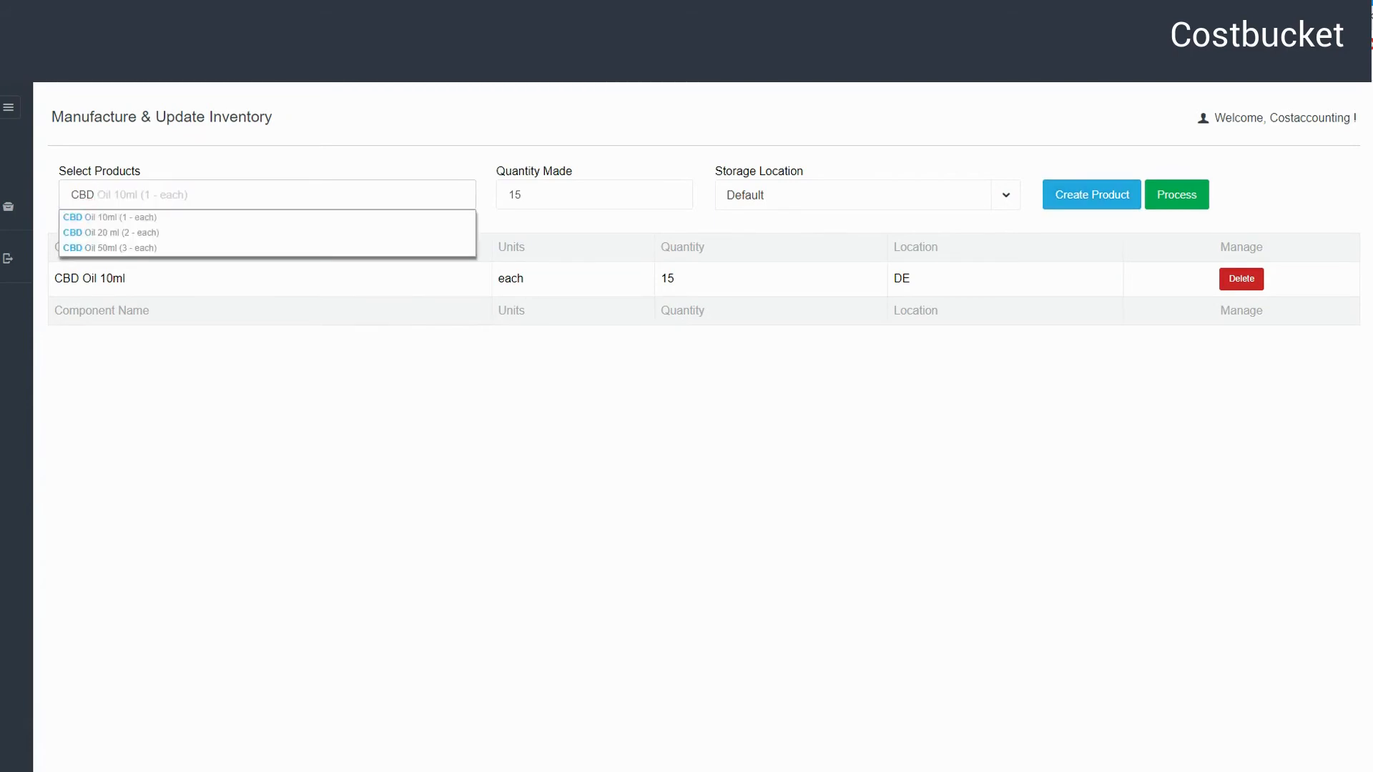
{"action": "left_click", "coordinate": [144, 233]}
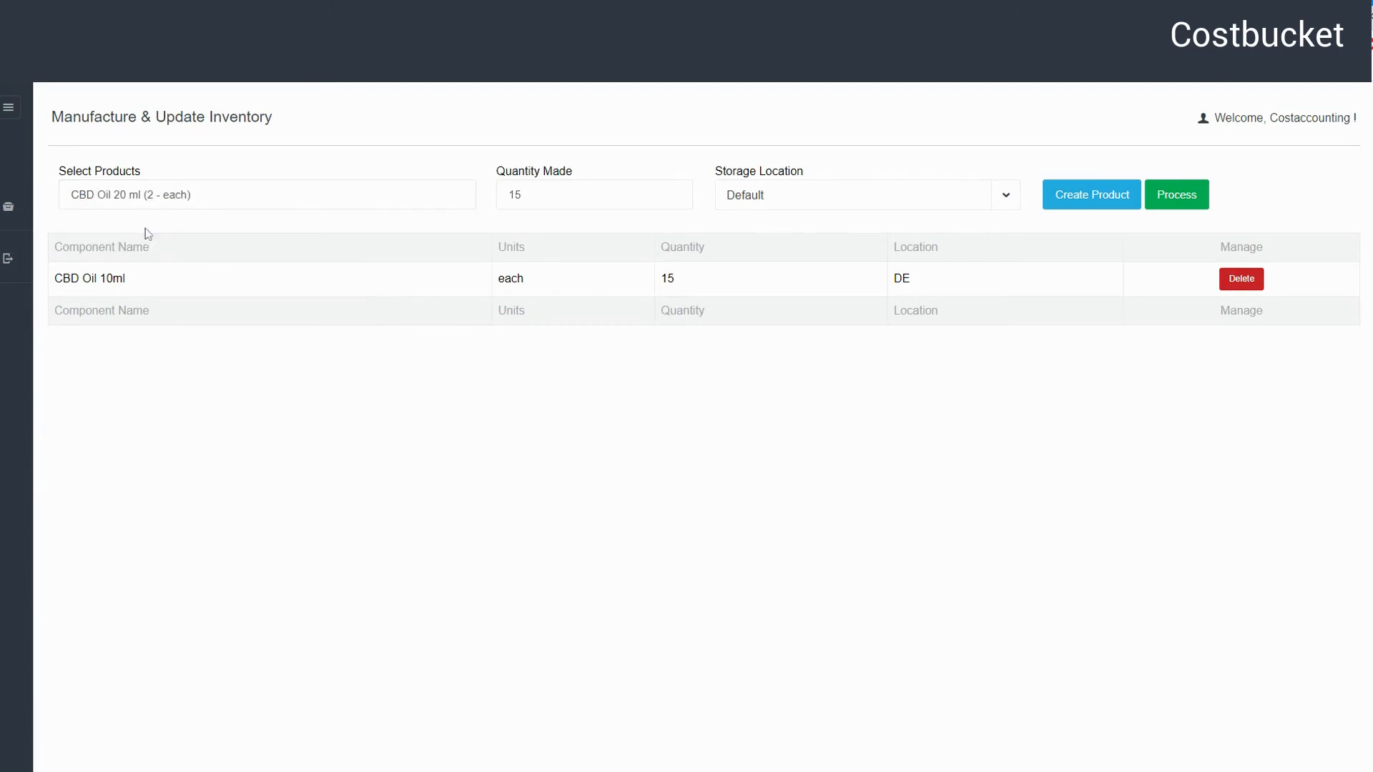
{"action": "left_click", "coordinate": [1133, 196]}
- Add 20 units of CBD Oil 50ml at the Default location to the production list and process the list into inventory
{"action": "left_click_drag", "start_coordinate": [193, 195], "coordinate": [45, 201]}
{"action": "type", "text": "cbd"}
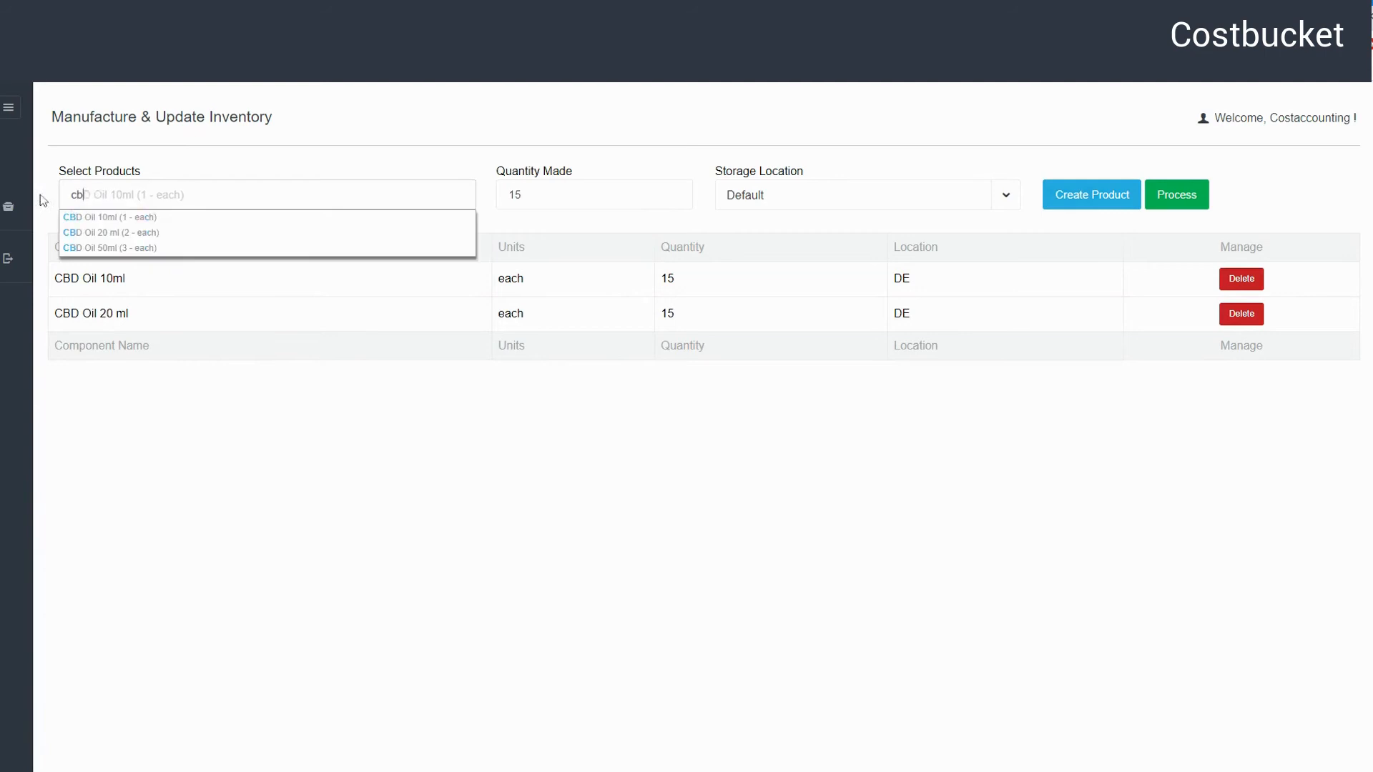
{"action": "left_click", "coordinate": [105, 247]}
{"action": "key", "text": "ctrl+a"}
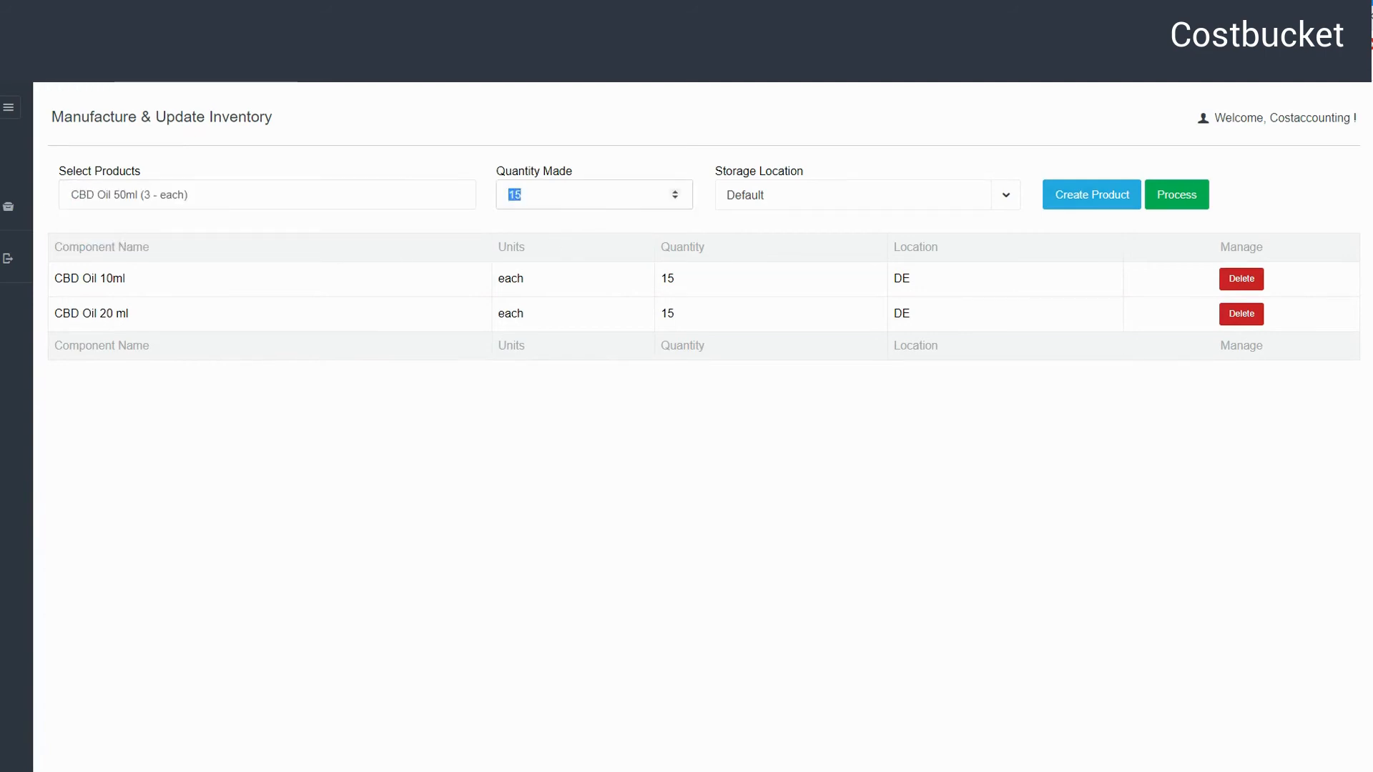
{"action": "type", "text": "20"}
{"action": "left_click", "coordinate": [1060, 201]}
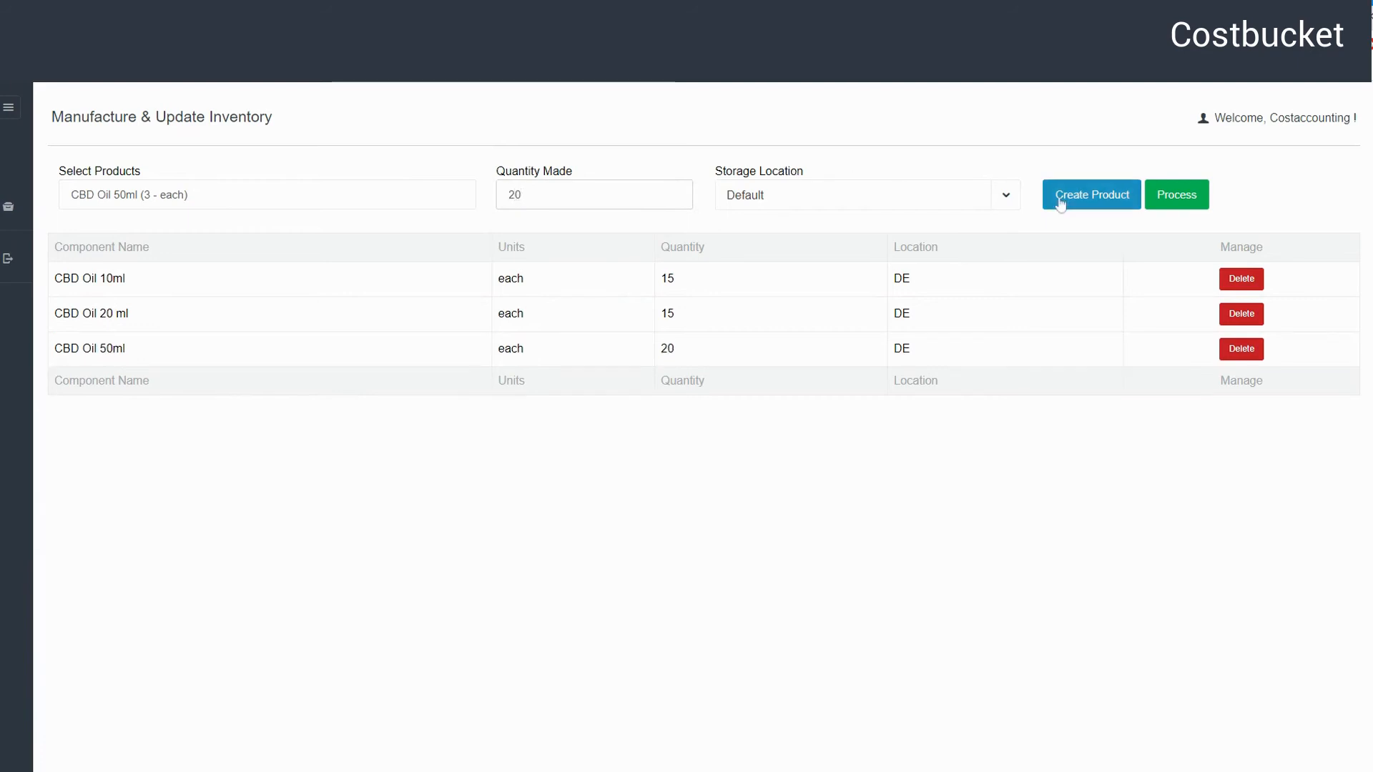
{"action": "left_click", "coordinate": [1162, 199]}
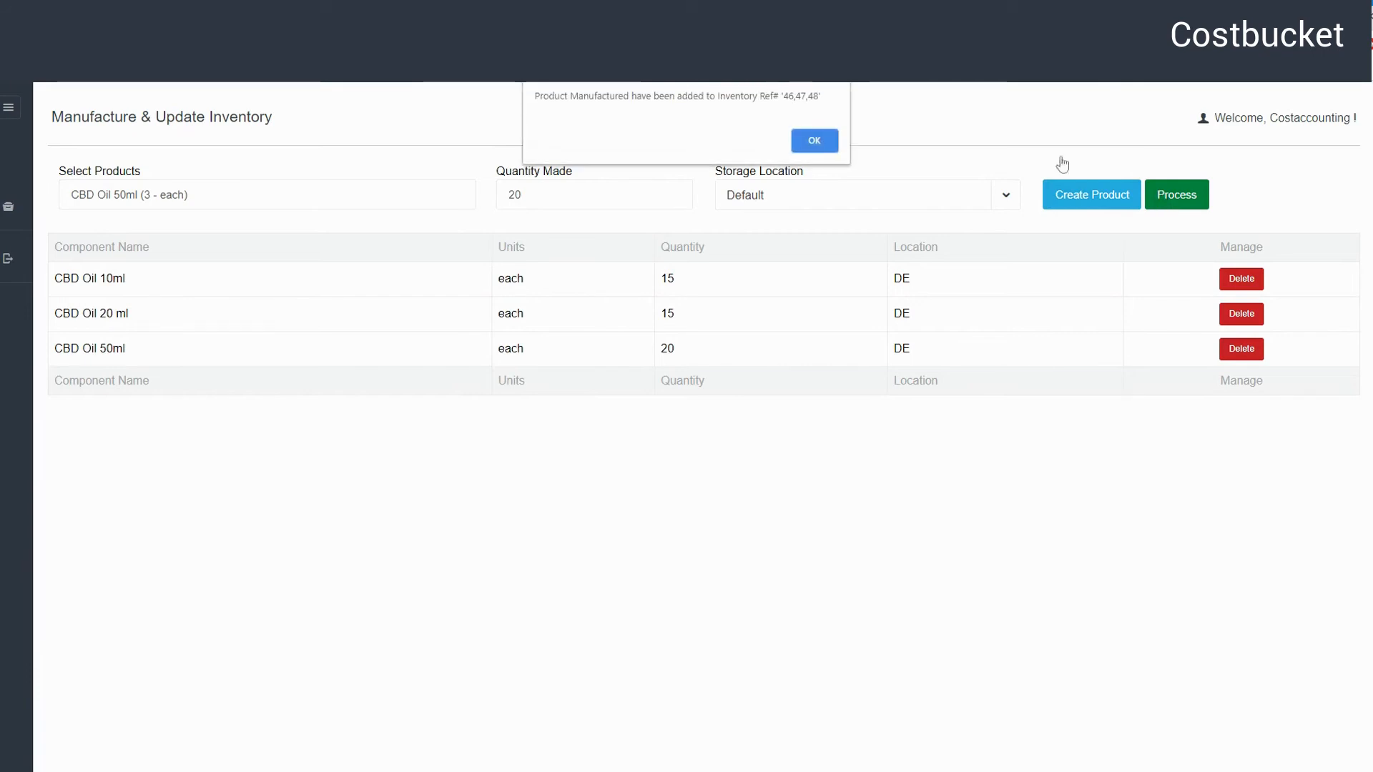
{"action": "left_click", "coordinate": [816, 141]}
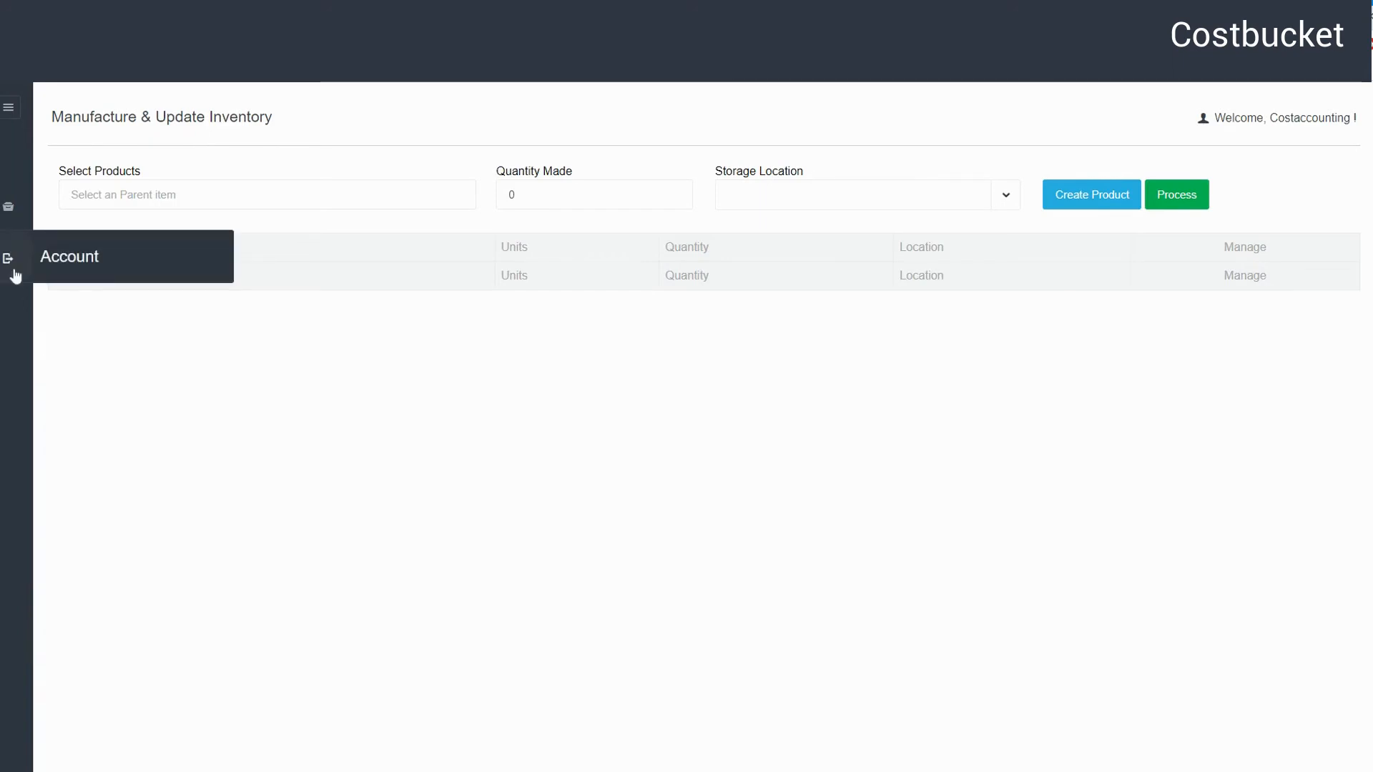
- Return to the Cost Accounting service and run the inventory status report for all stock at the Default location
{"action": "left_click", "coordinate": [15, 276]}
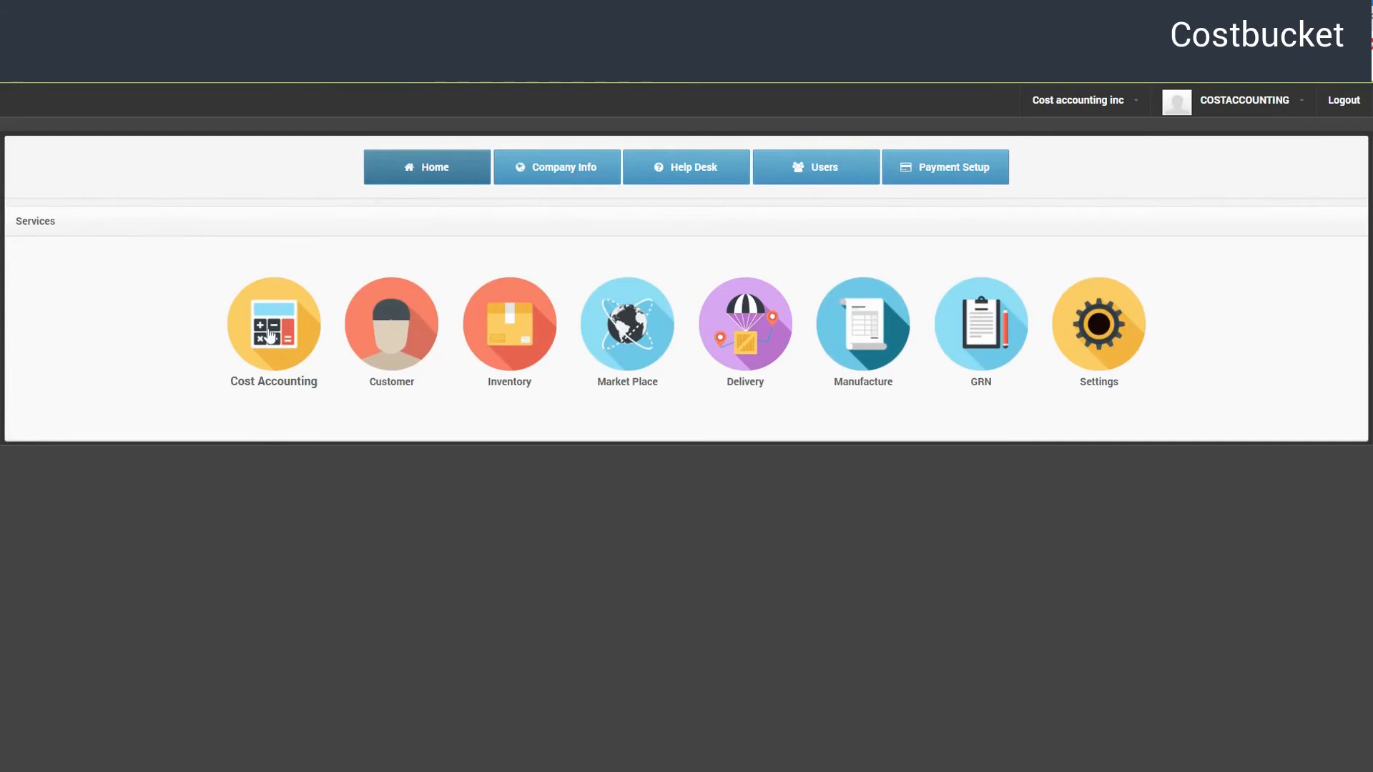
{"action": "left_click", "coordinate": [270, 335]}
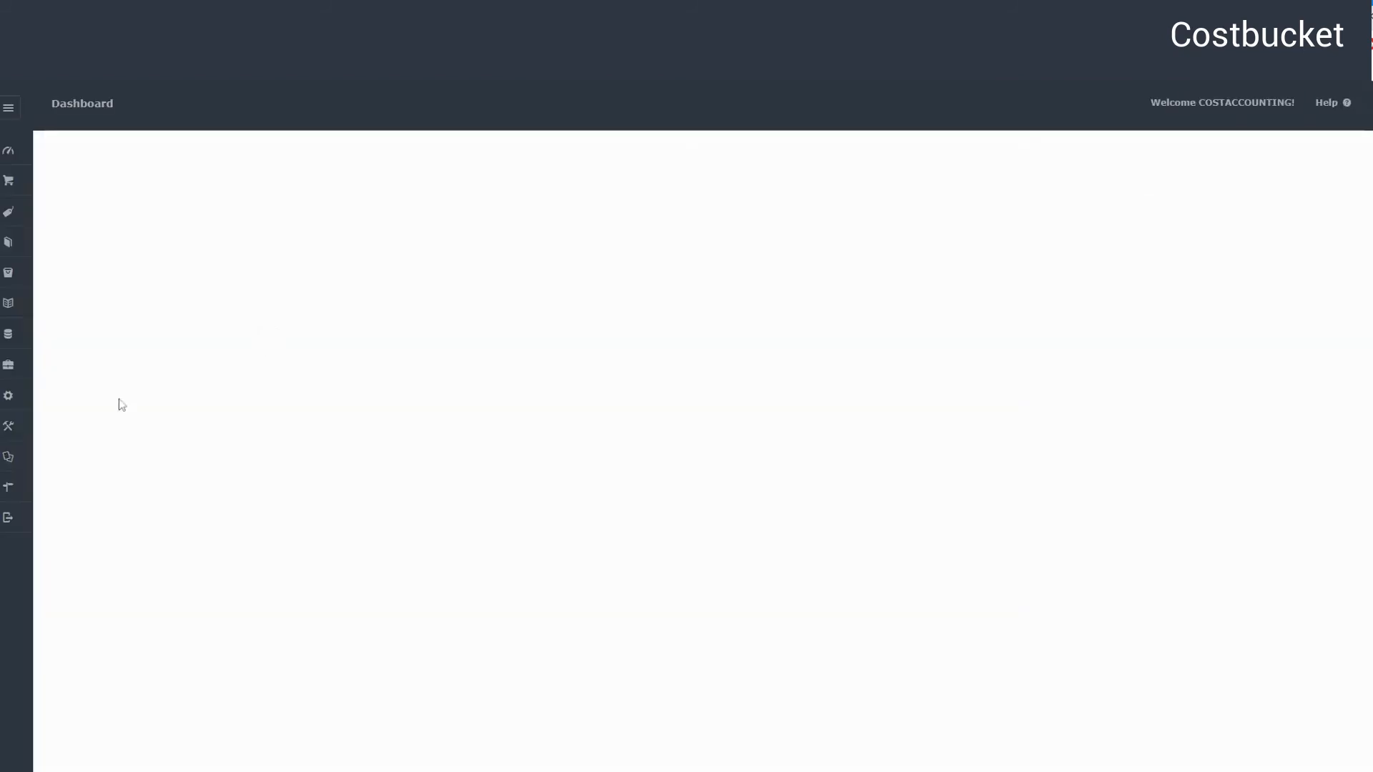
{"action": "left_click", "coordinate": [12, 459]}
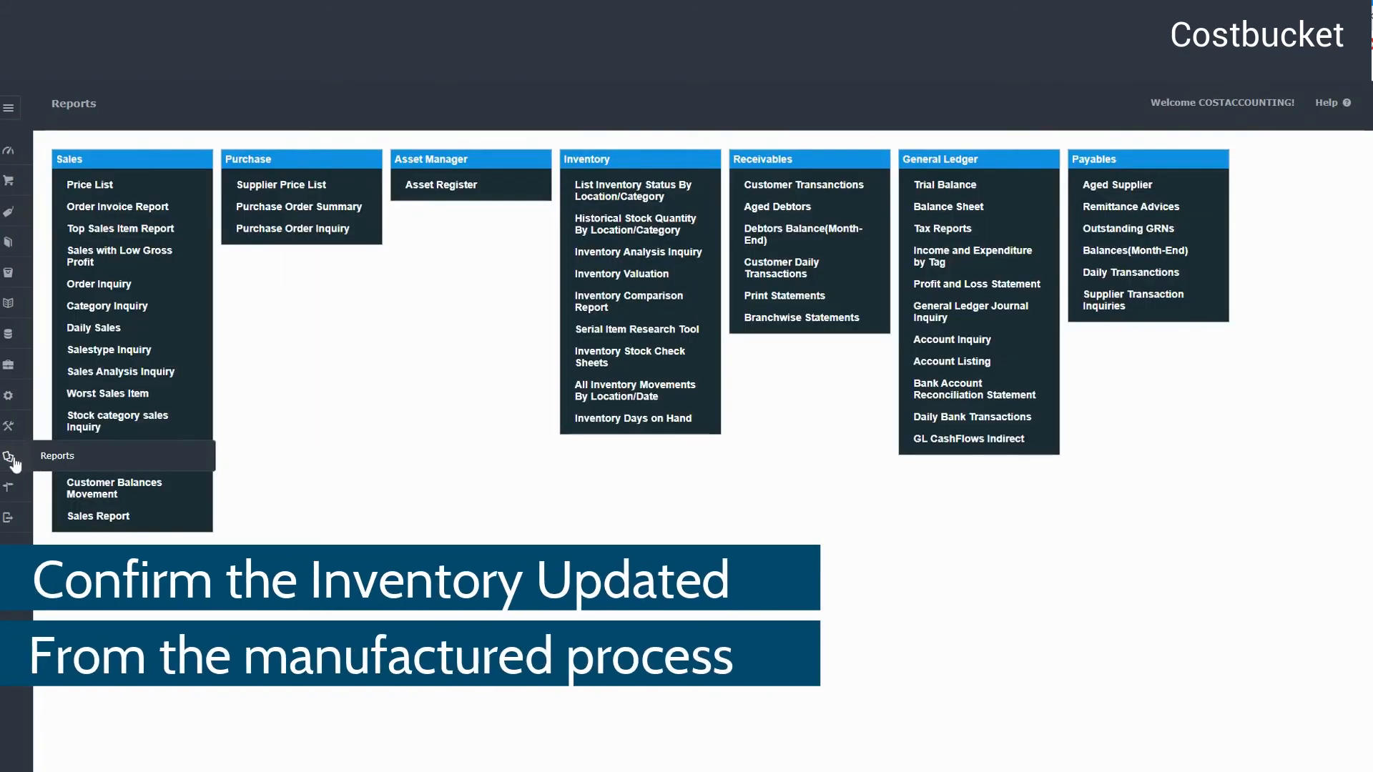
{"action": "left_click", "coordinate": [619, 196]}
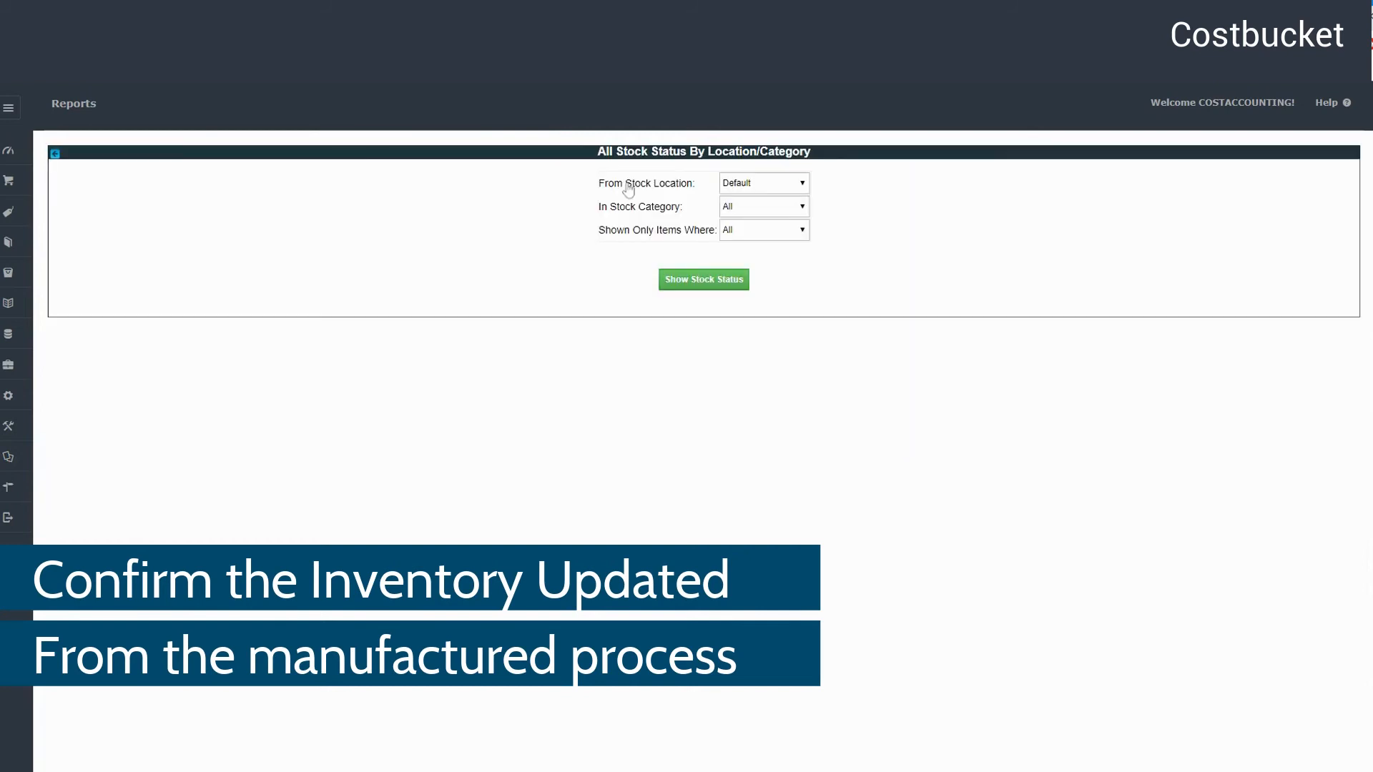
{"action": "left_click", "coordinate": [676, 281]}
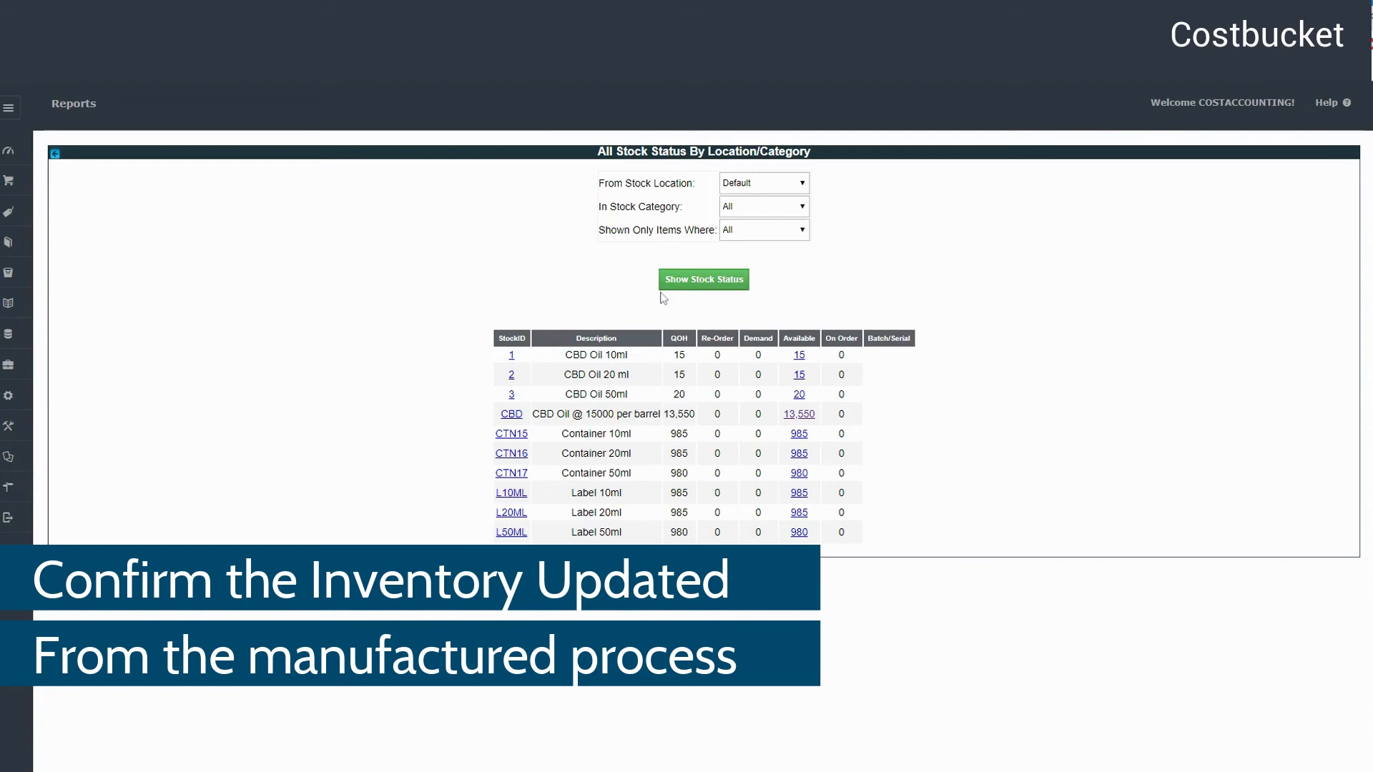
- Start a new sales order for the Guest customer
{"action": "mouse_move", "coordinate": [17, 177]}
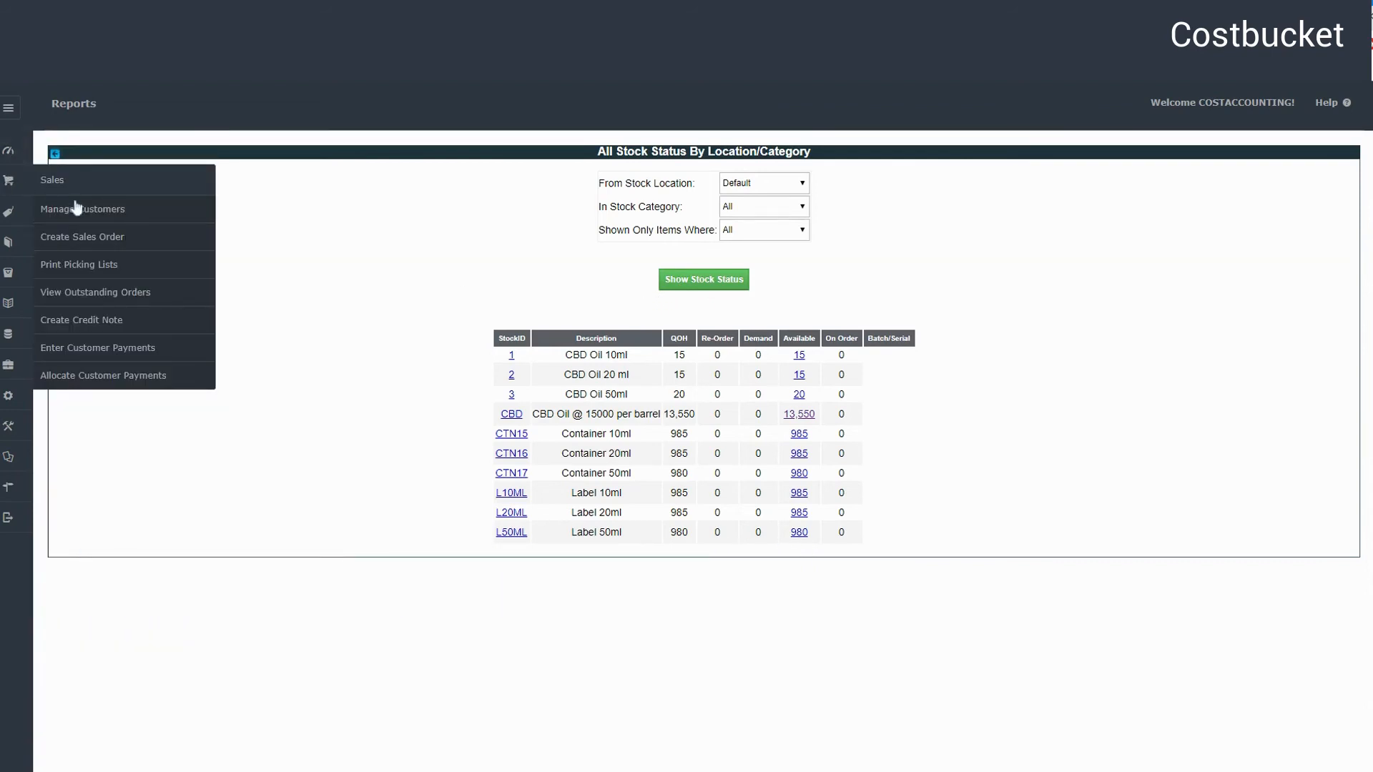
{"action": "left_click", "coordinate": [83, 240]}
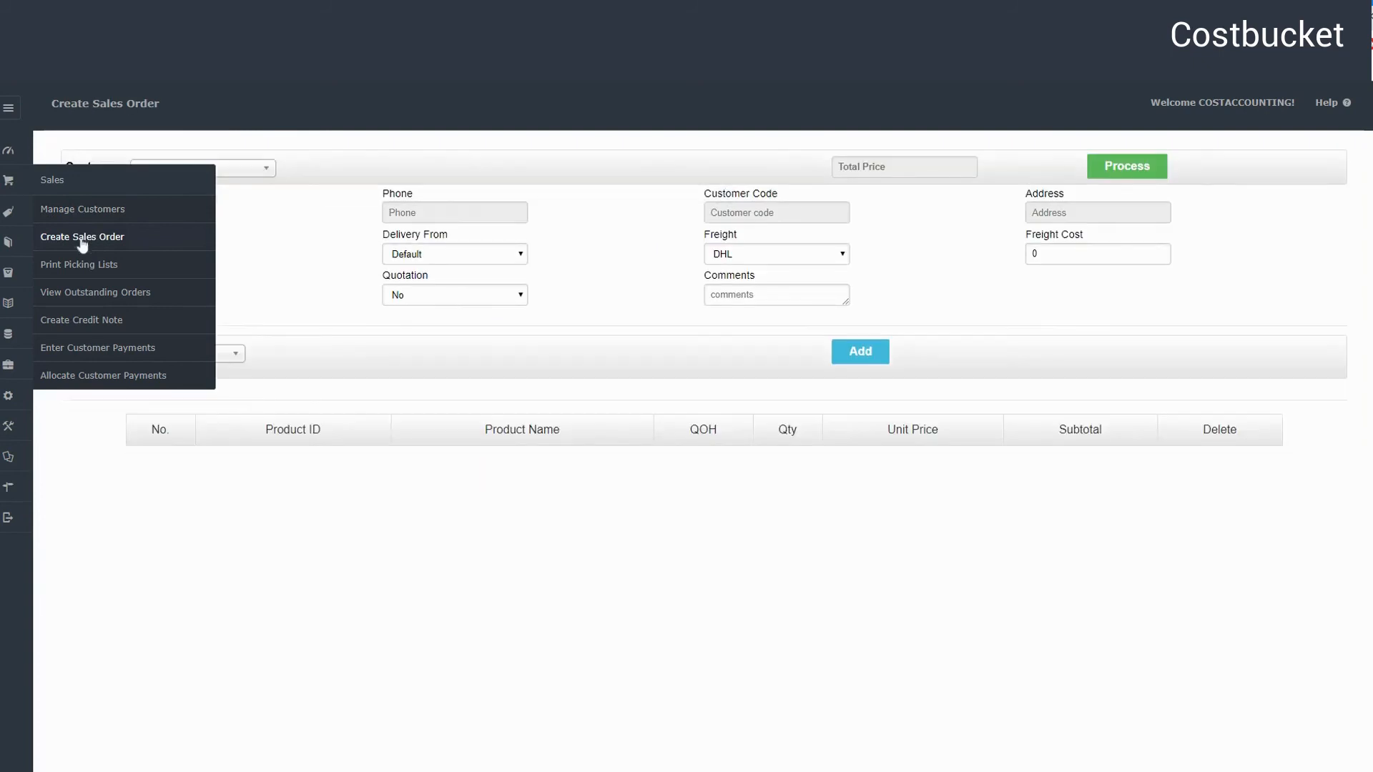
{"action": "left_click", "coordinate": [234, 173]}
{"action": "left_click", "coordinate": [213, 250]}
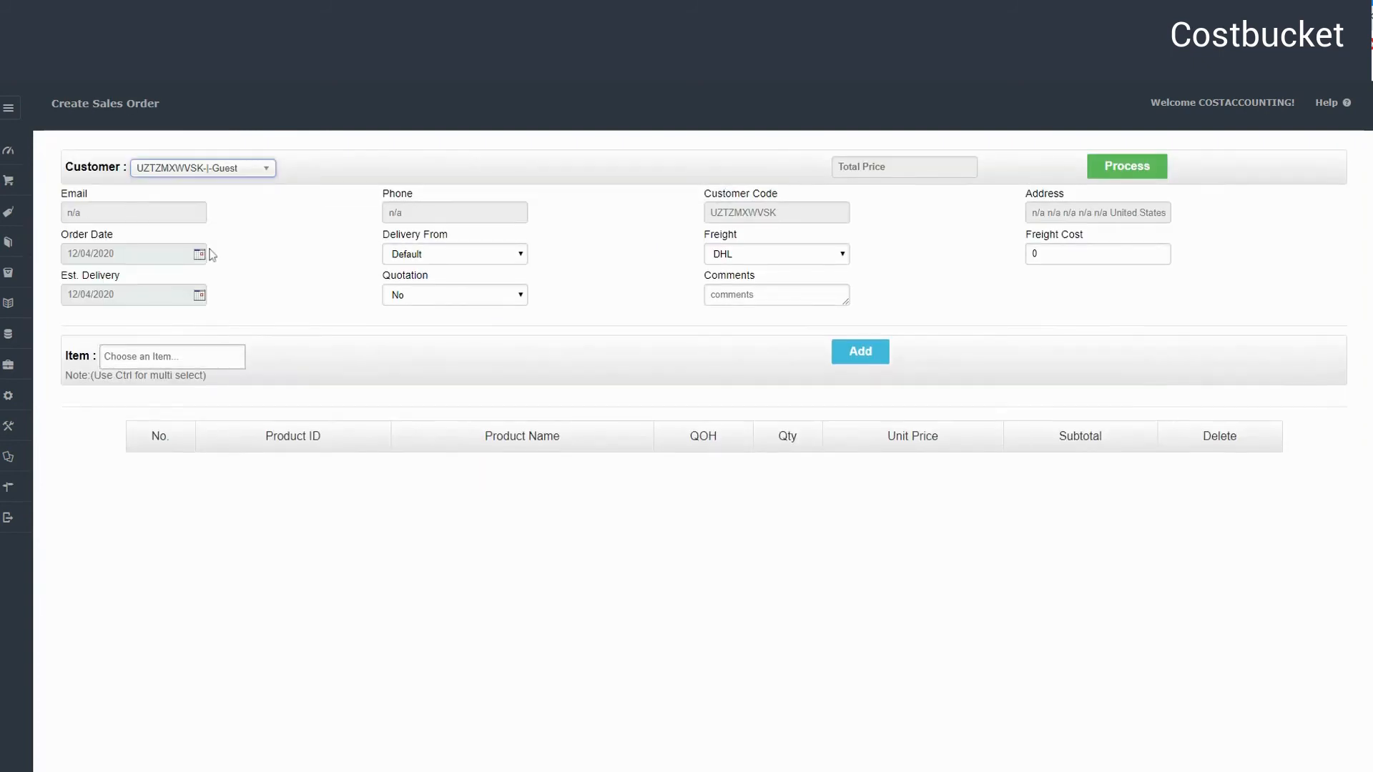
- Add CBD Oil 10ml, CBD Oil 20 ml and CBD Oil 50ml as line items on the sales order
{"action": "left_click", "coordinate": [198, 348]}
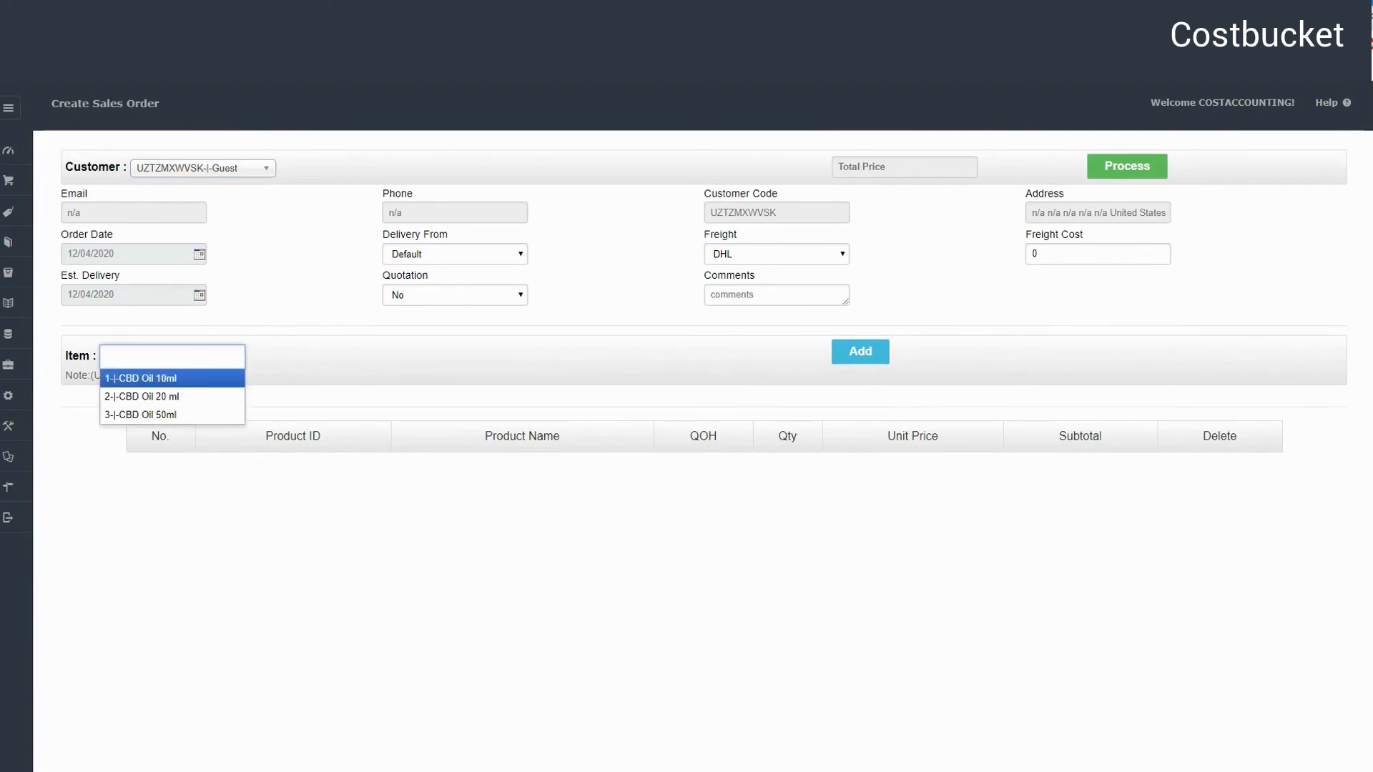
{"action": "left_click", "coordinate": [189, 387]}
{"action": "left_click", "coordinate": [189, 374]}
{"action": "left_click", "coordinate": [191, 417]}
{"action": "left_click", "coordinate": [188, 395]}
{"action": "left_click", "coordinate": [182, 455]}
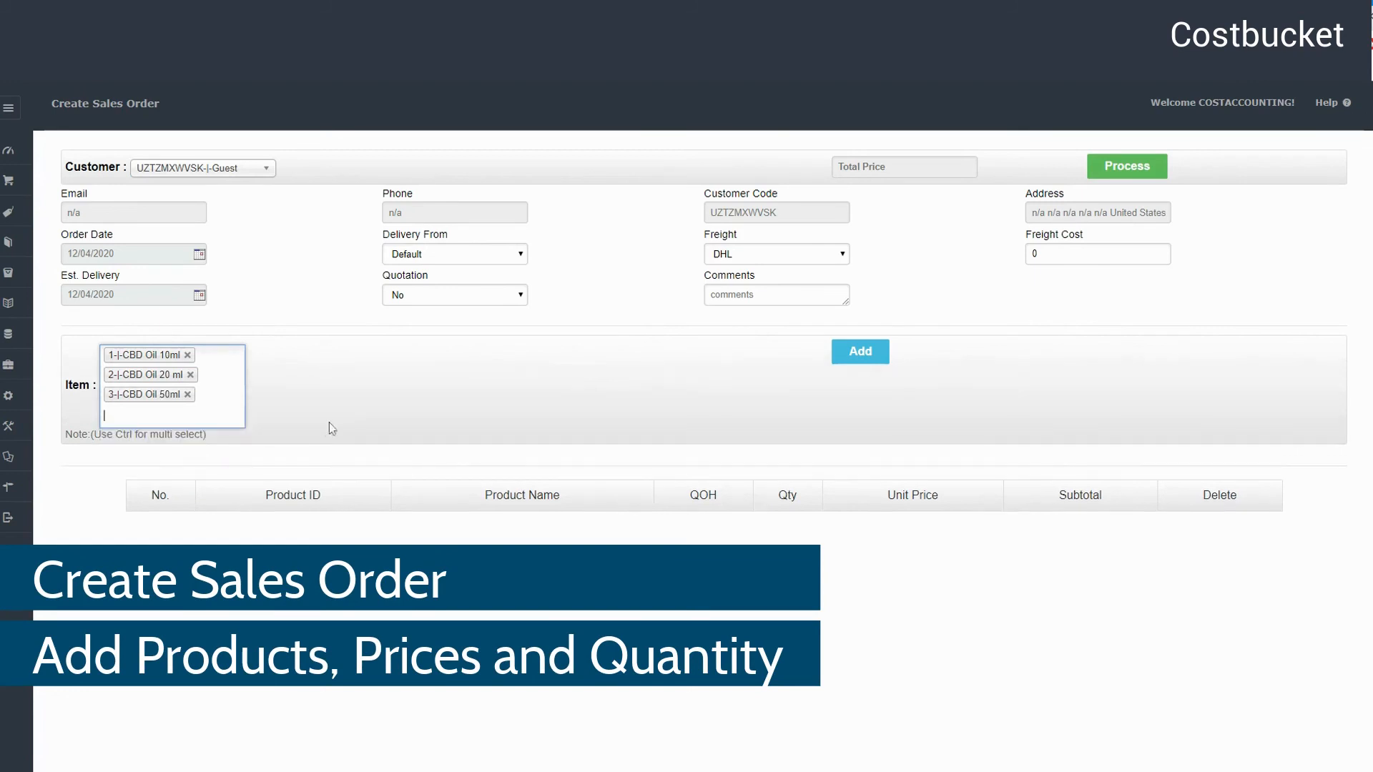
{"action": "left_click", "coordinate": [869, 358]}
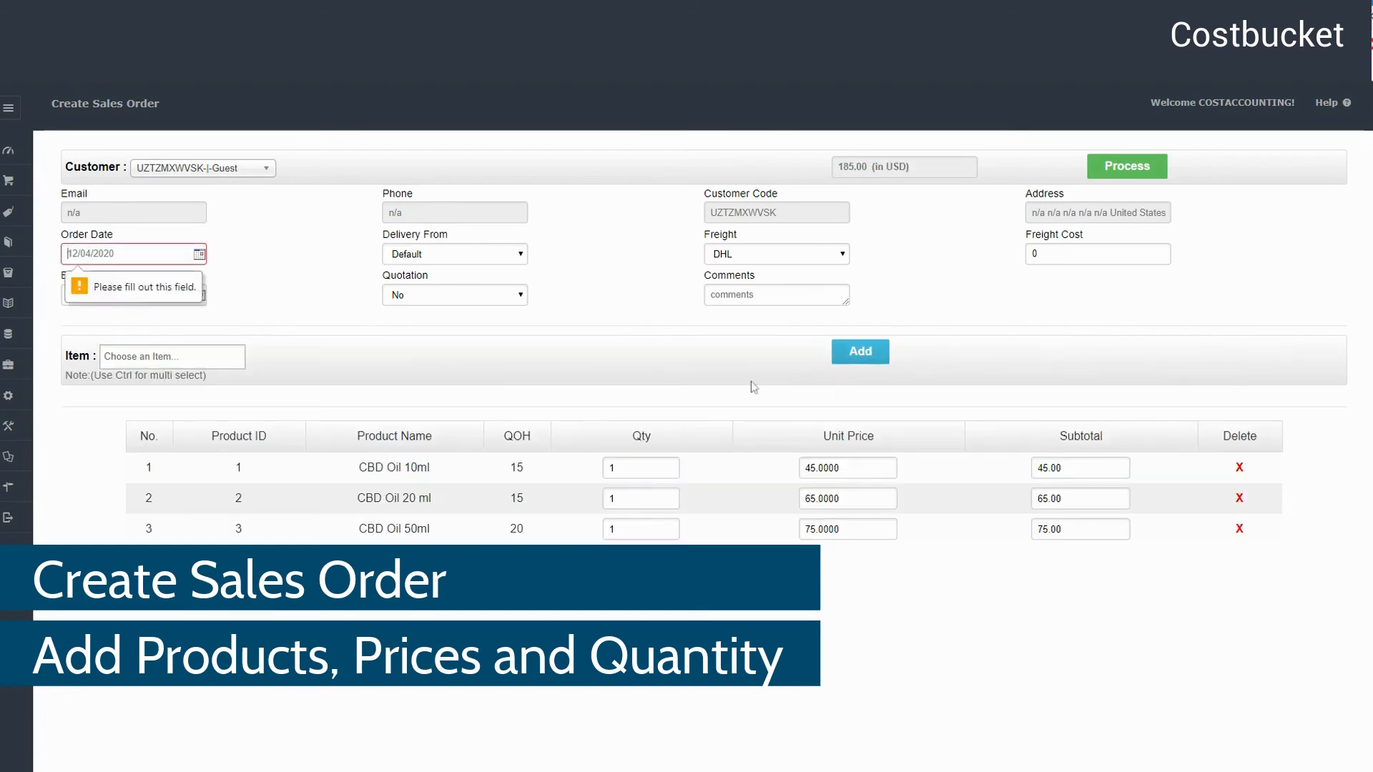
- Set the order quantities to 10 for CBD Oil 10ml, 5 for CBD Oil 20 ml and 10 for CBD Oil 50ml
{"action": "left_click", "coordinate": [623, 468]}
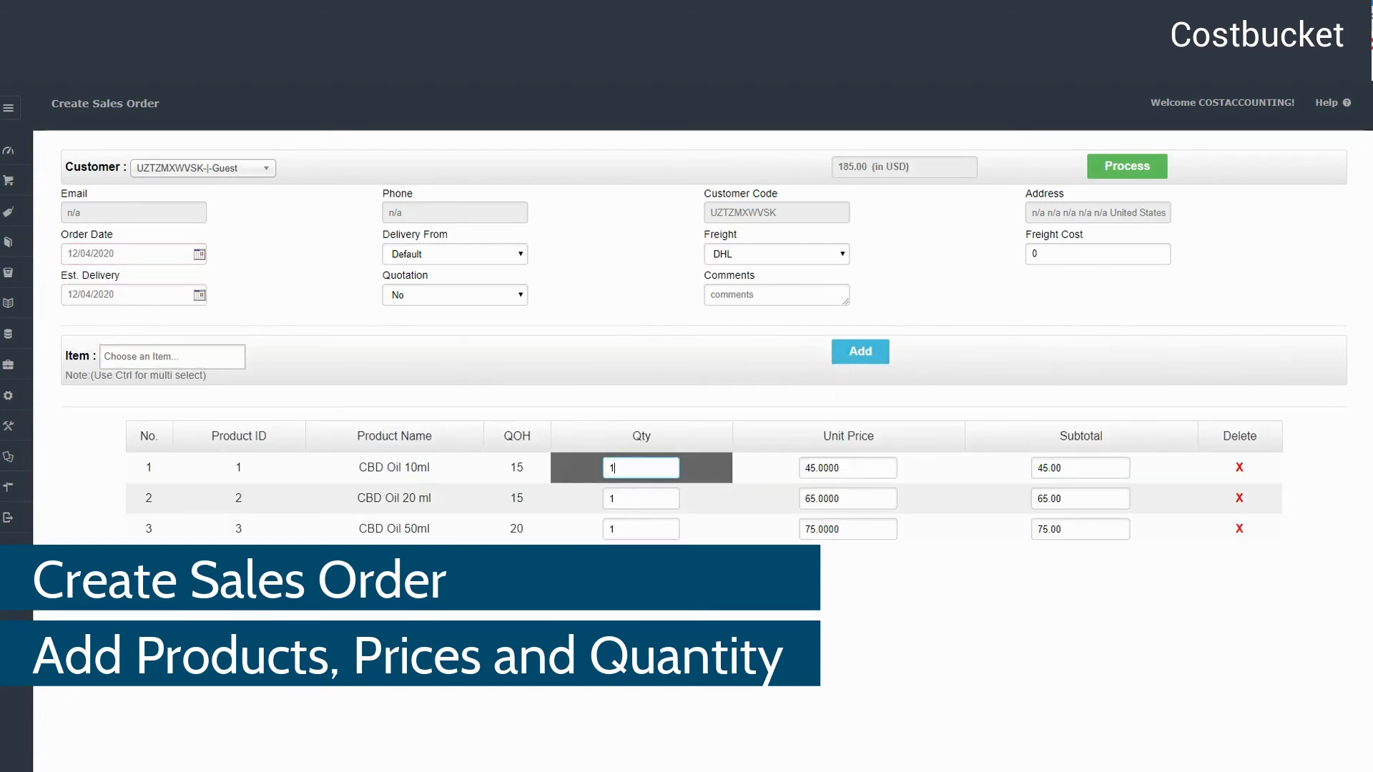
{"action": "left_click_drag", "start_coordinate": [621, 499], "coordinate": [605, 501]}
{"action": "type", "text": "5"}
{"action": "key", "text": "Tab"}
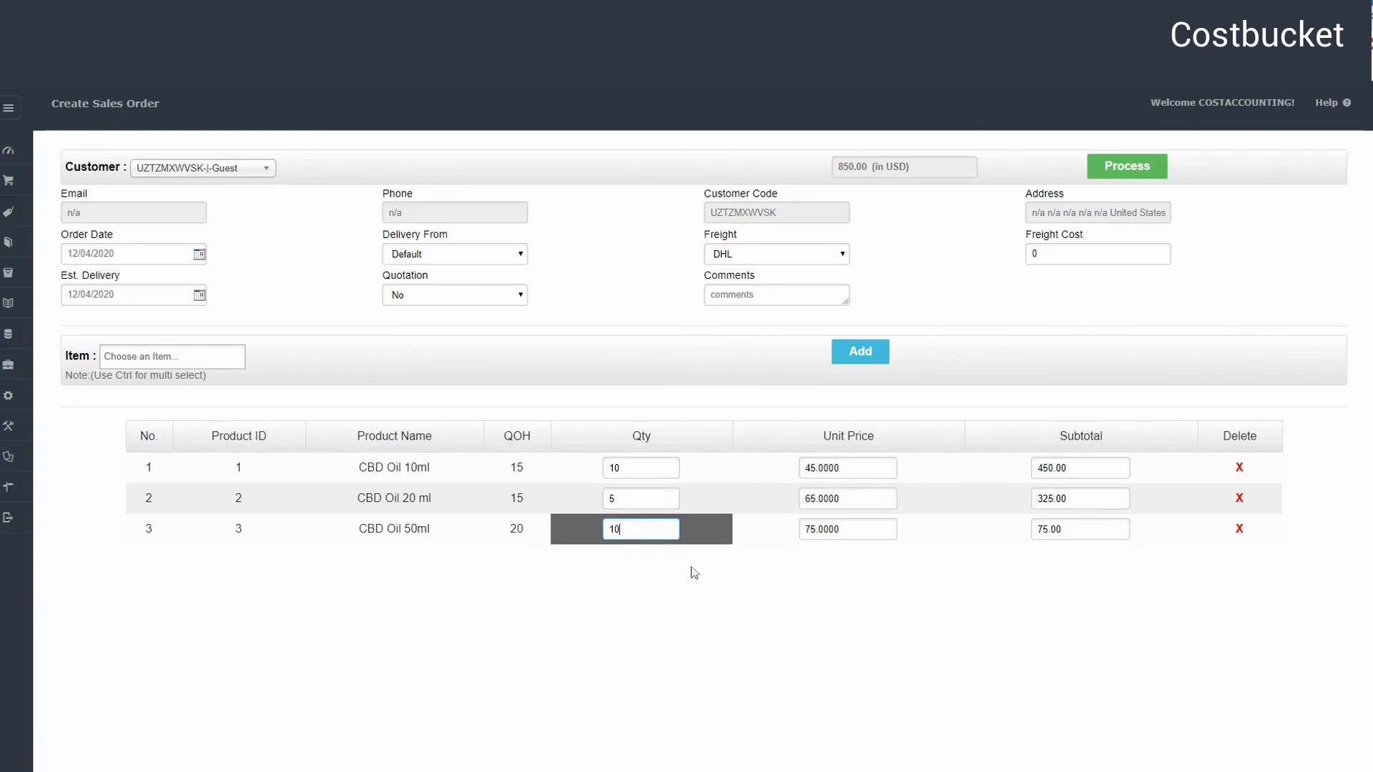
{"action": "left_click", "coordinate": [803, 585]}
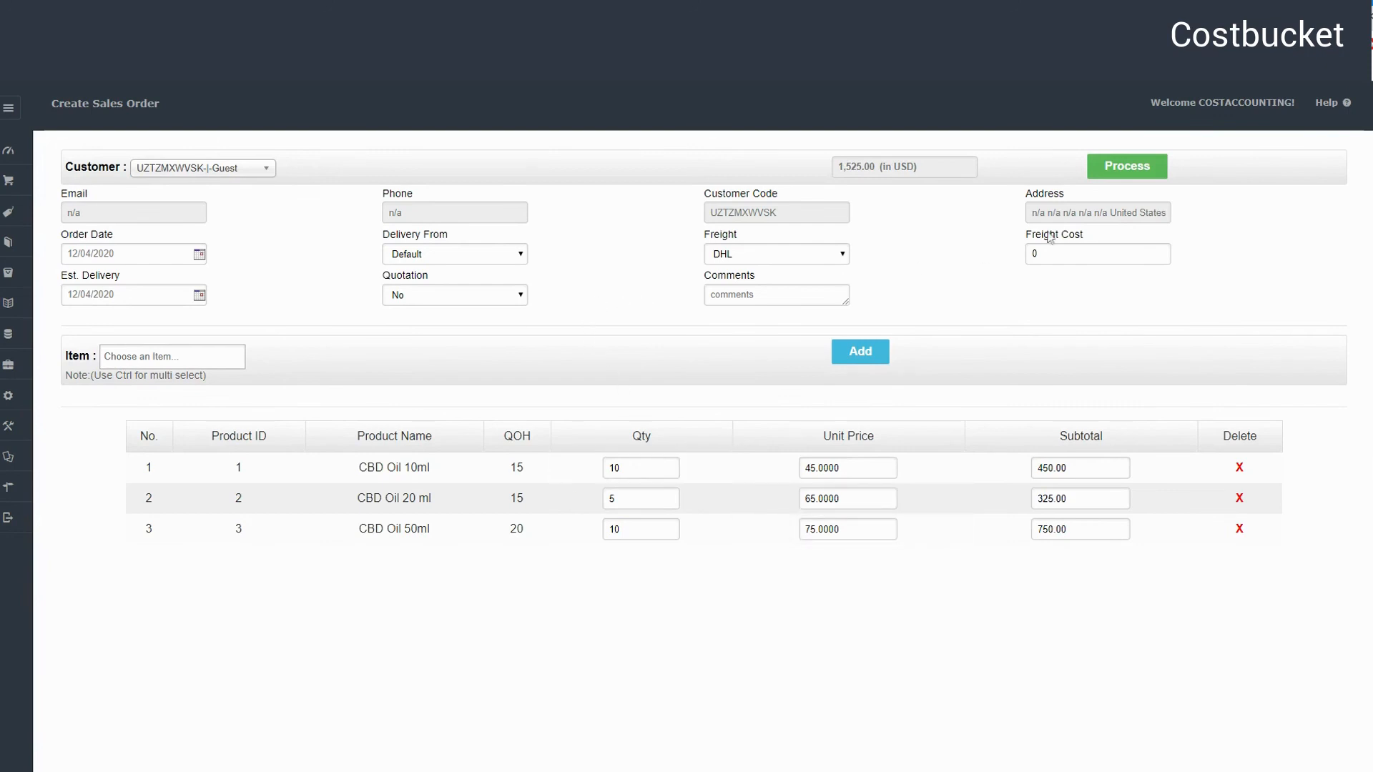
- Process the sales order, and confirm its full dispatch by processing the invoice
{"action": "left_click", "coordinate": [1127, 166]}
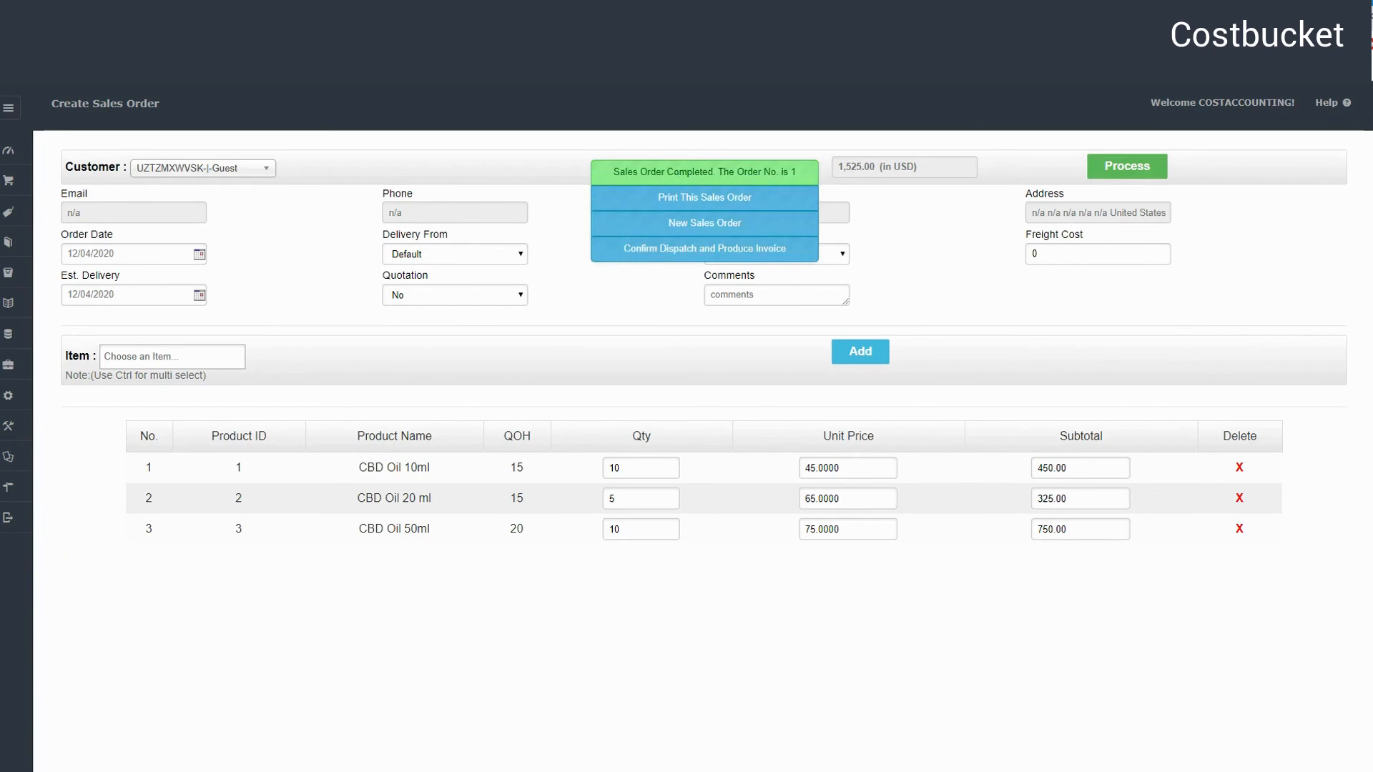
{"action": "left_click", "coordinate": [735, 250]}
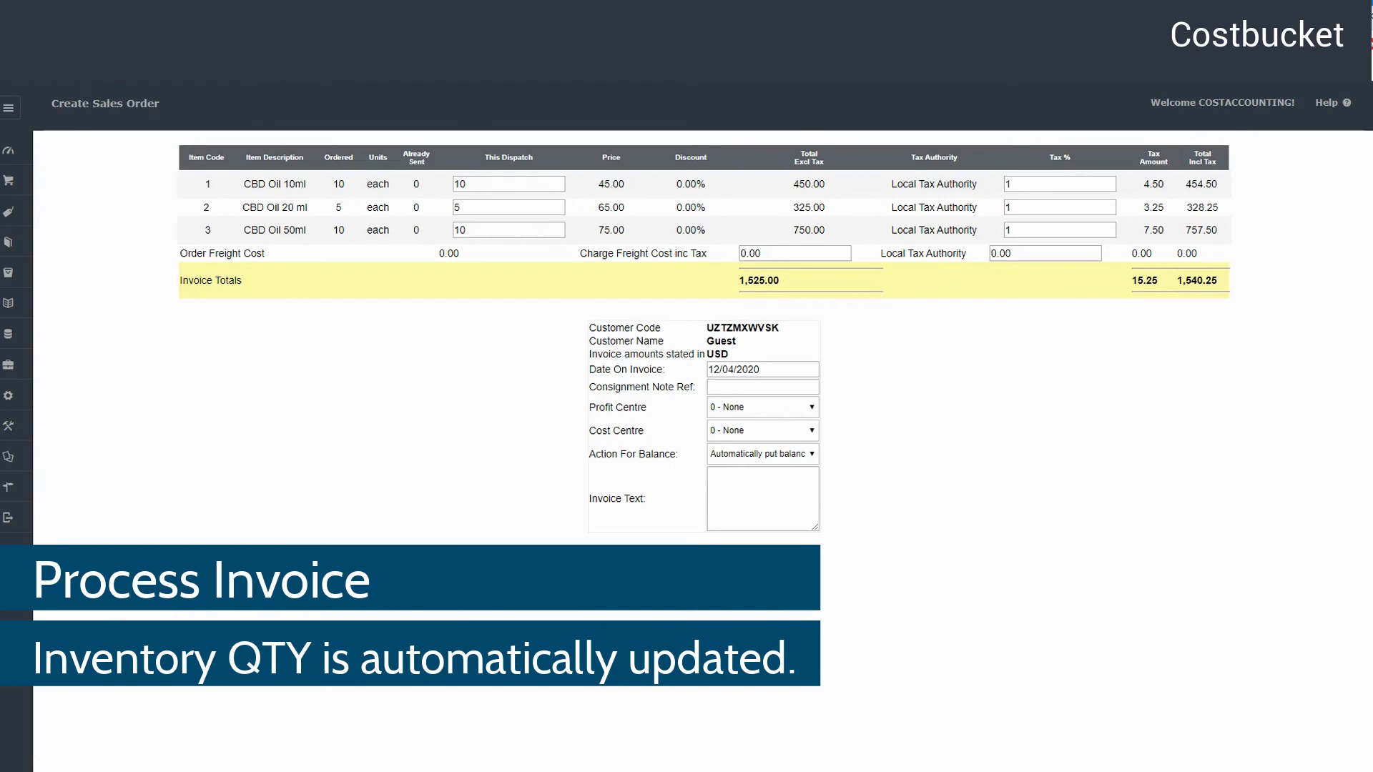
{"action": "left_click", "coordinate": [705, 583]}
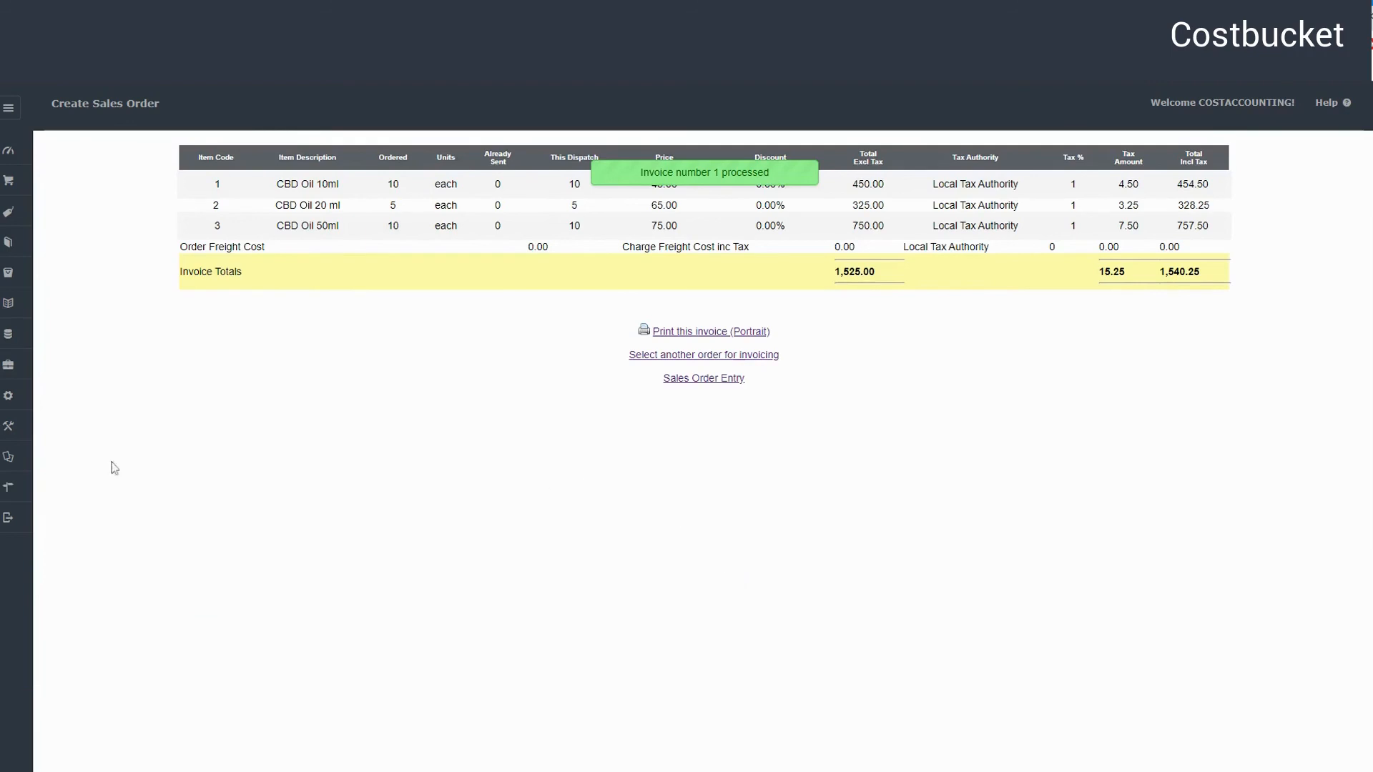
- Rerun the stock status report for the Default location to check inventory after the invoiced sale
{"action": "left_click", "coordinate": [9, 458]}
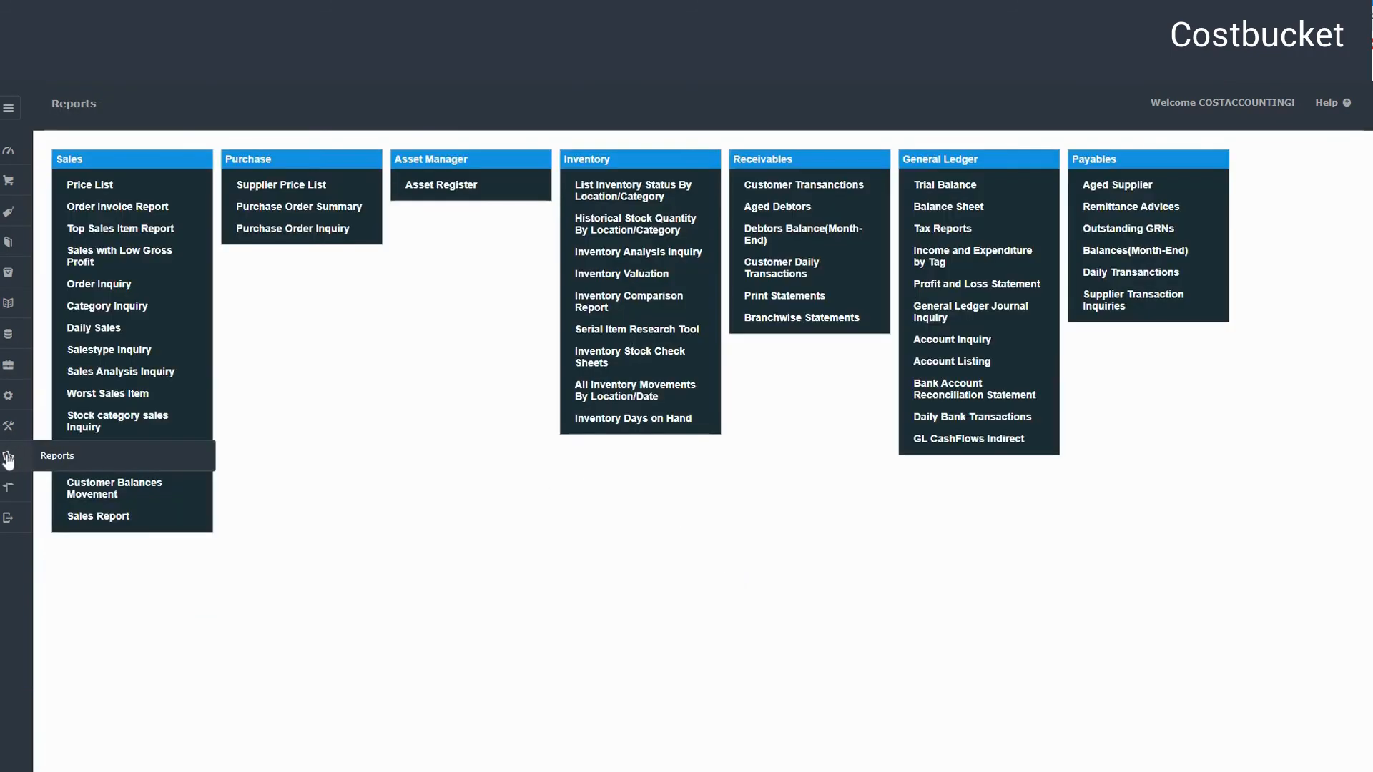
{"action": "left_click", "coordinate": [615, 191]}
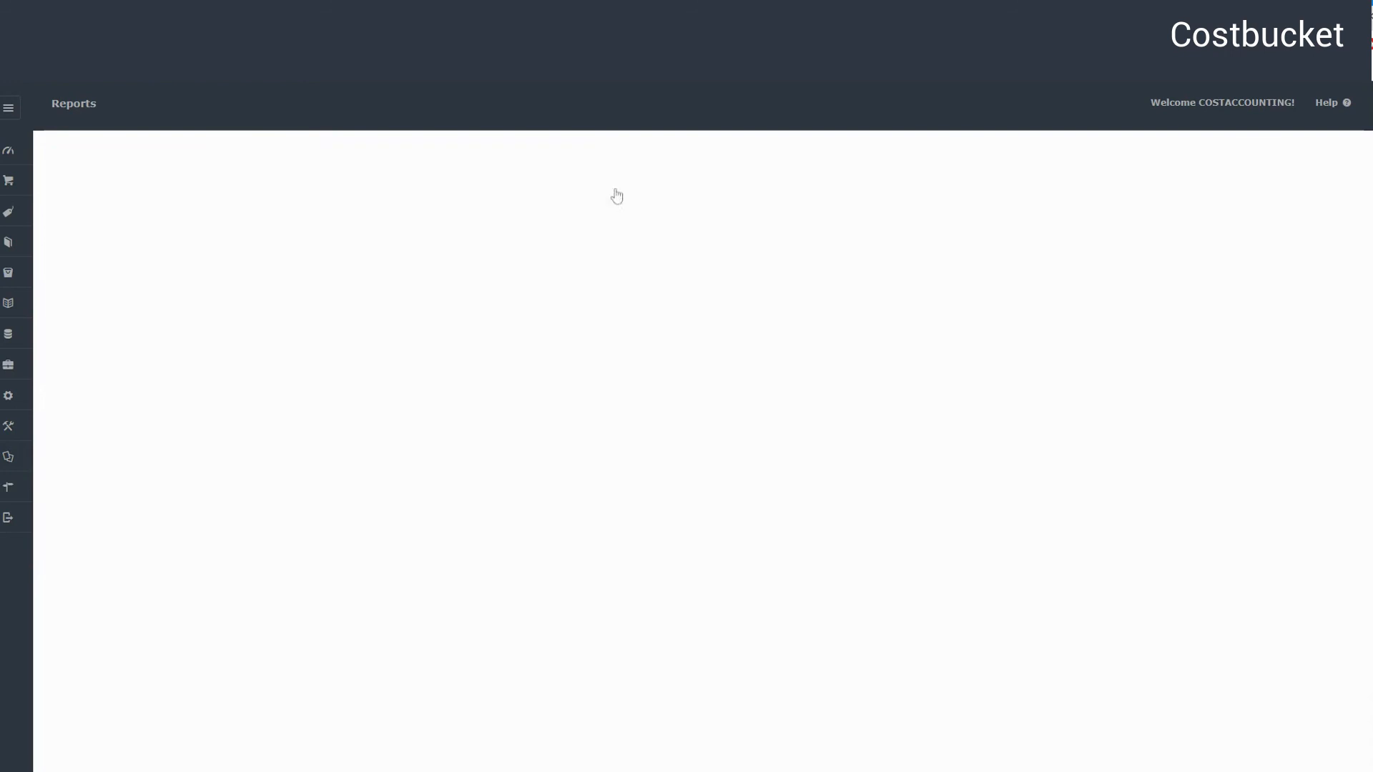
{"action": "left_click", "coordinate": [695, 281]}
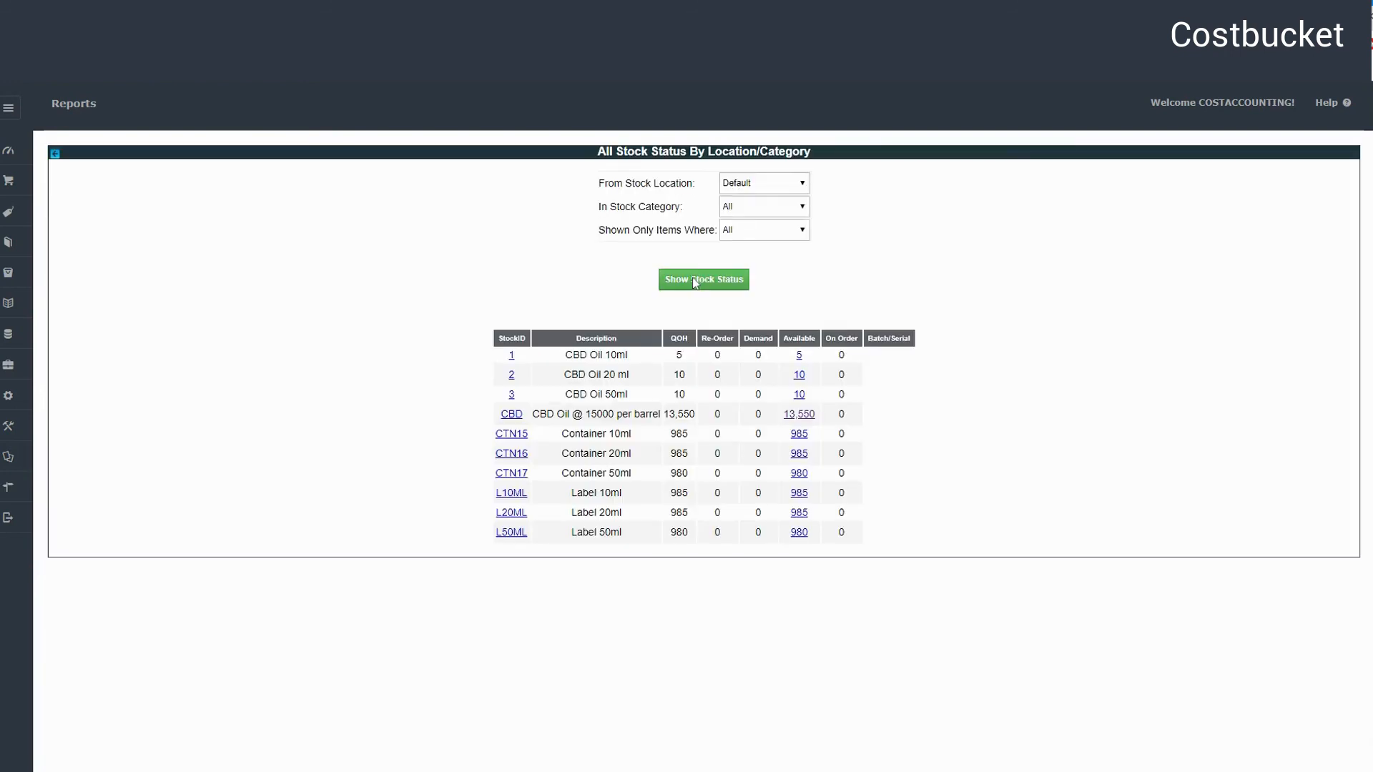